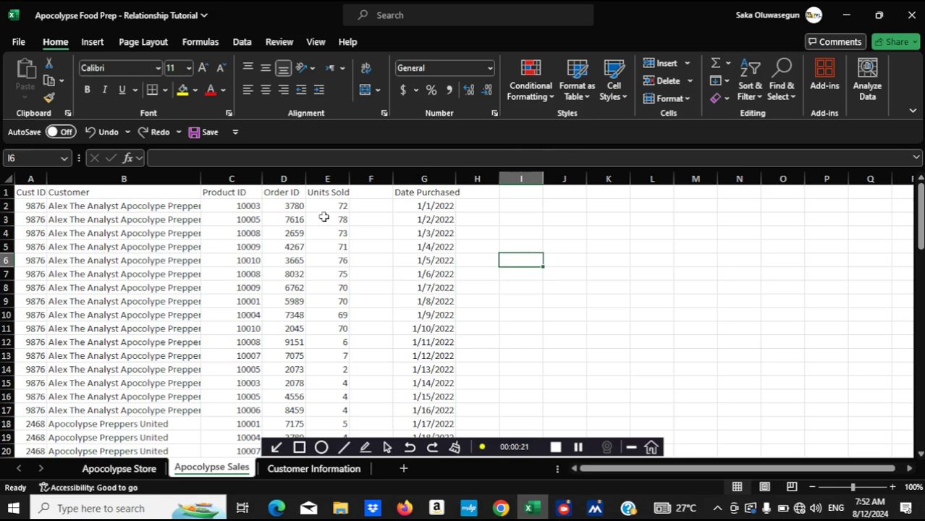
Delete the empty column F between Units Sold and Date Purchased on the Apocolypse Sales sheet
{"action": "left_click", "coordinate": [379, 180]}
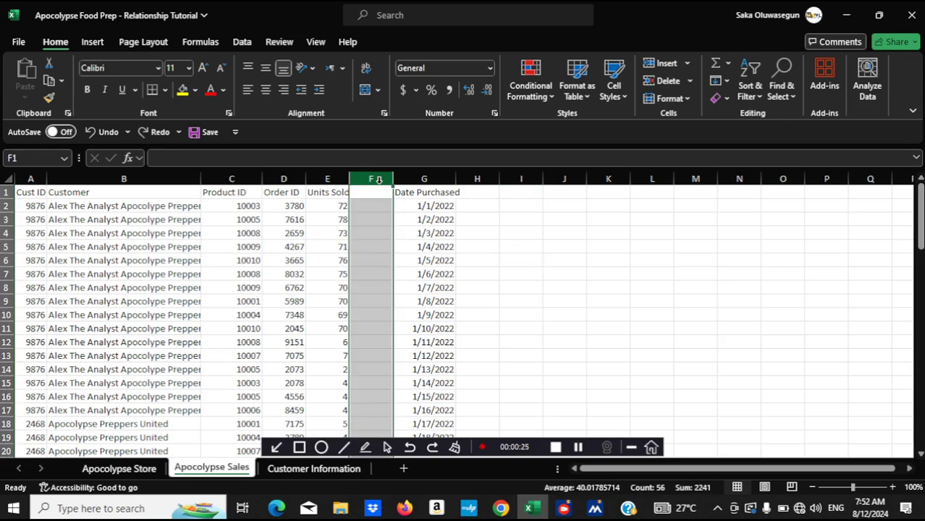
{"action": "key", "text": "Delete"}
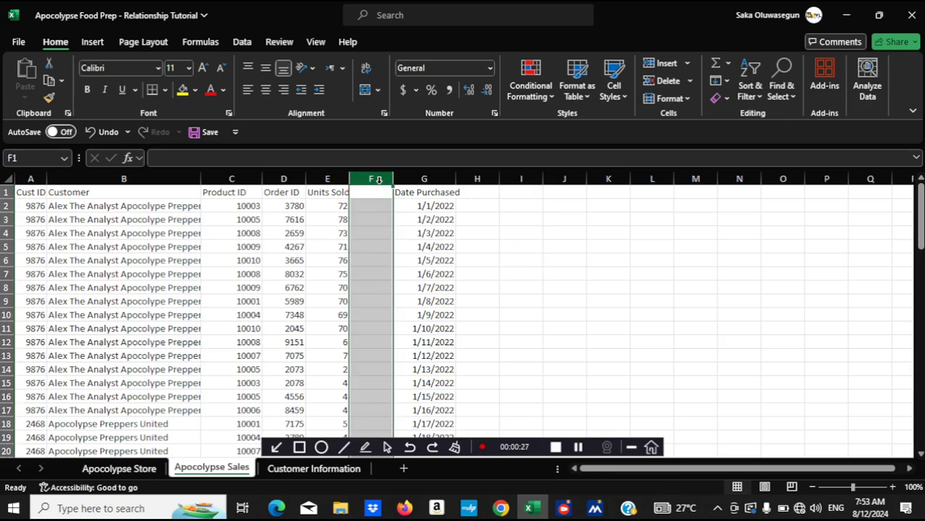
{"action": "left_click", "coordinate": [327, 188]}
{"action": "left_click", "coordinate": [369, 187]}
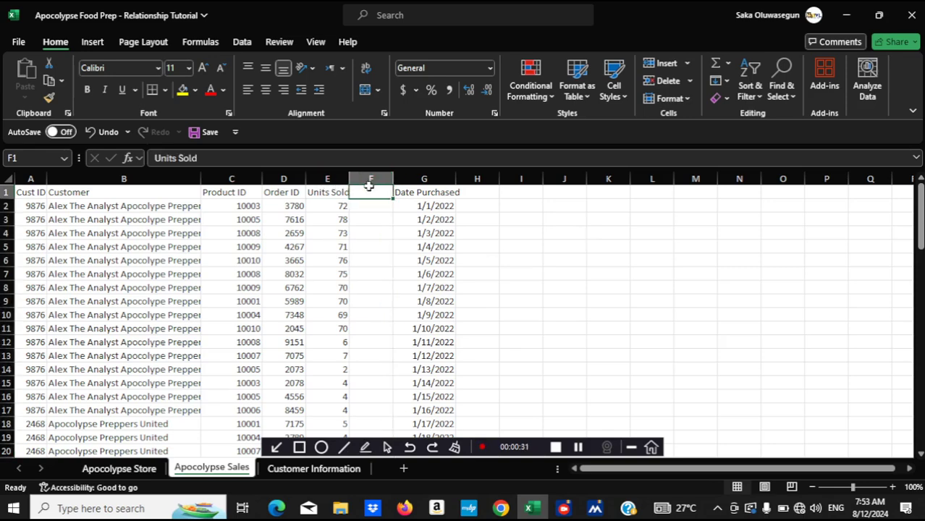
{"action": "left_click", "coordinate": [319, 187]}
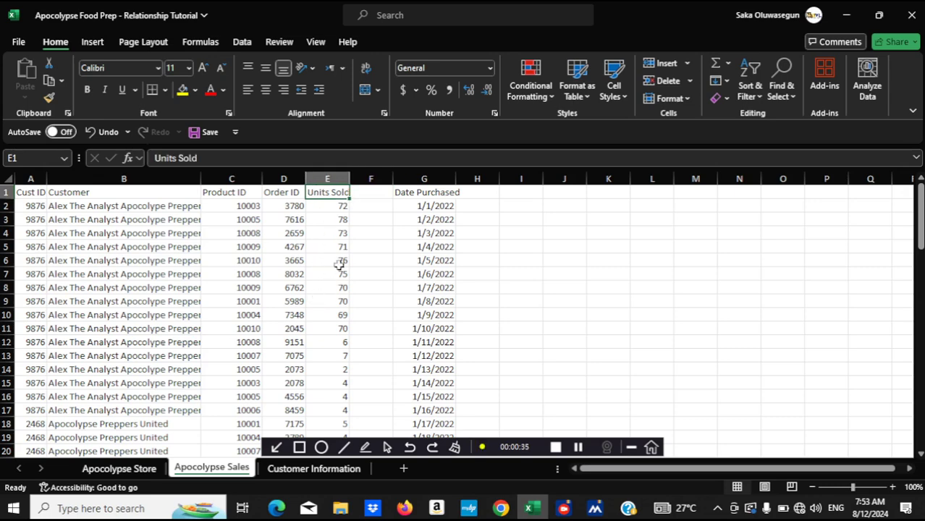
{"action": "left_click", "coordinate": [334, 180]}
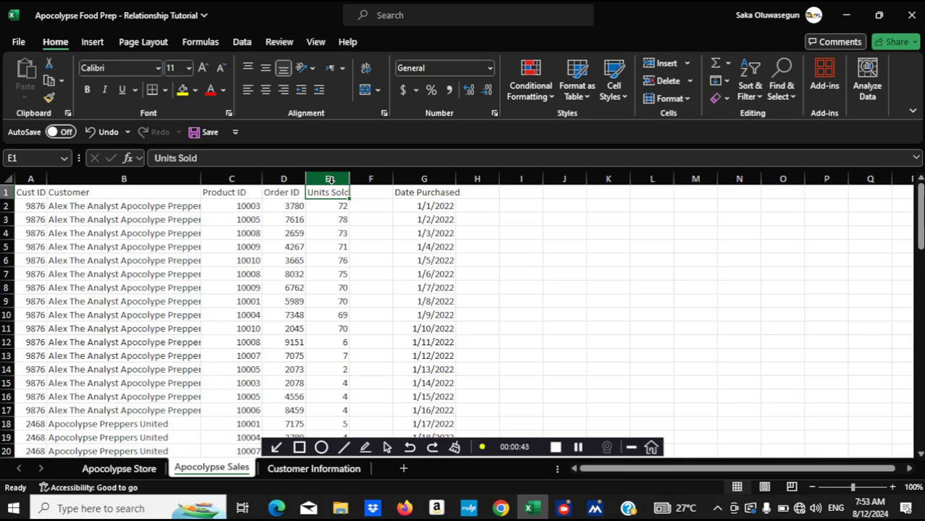
{"action": "left_click", "coordinate": [367, 177]}
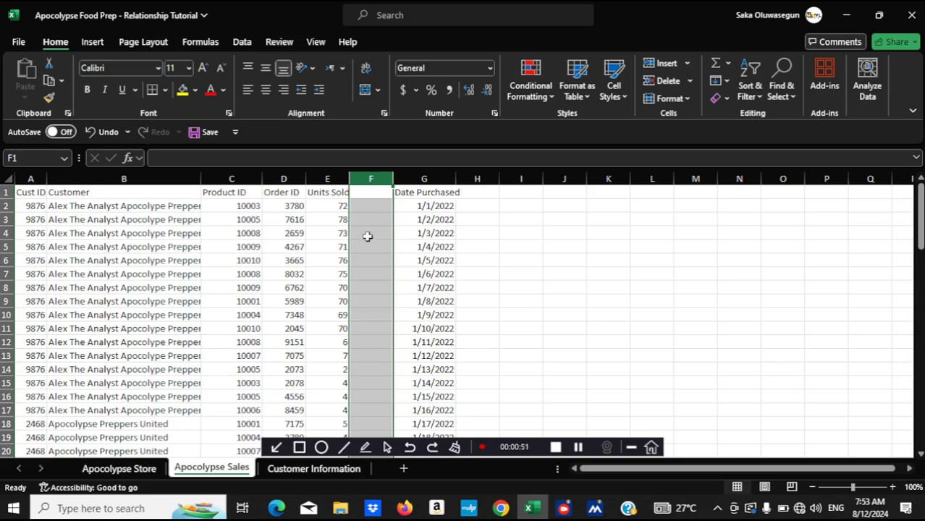
{"action": "right_click", "coordinate": [364, 181]}
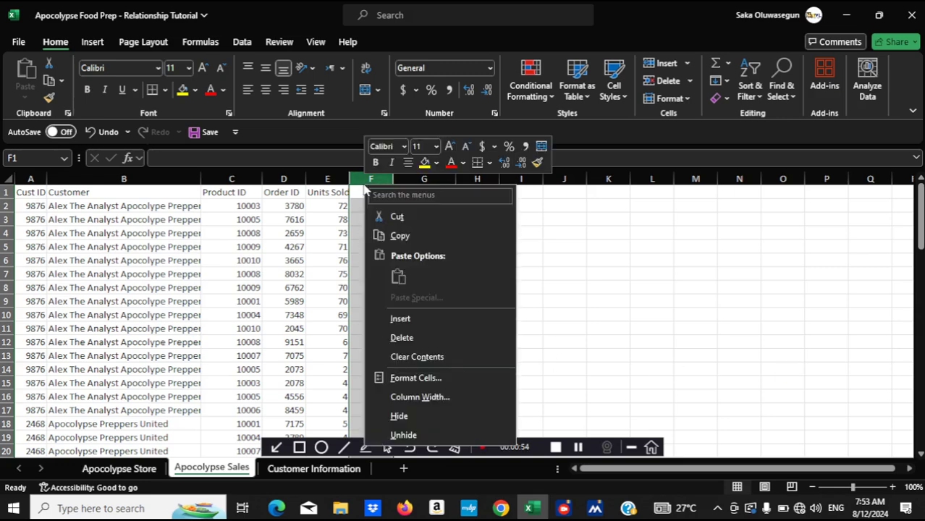
{"action": "left_click", "coordinate": [416, 353]}
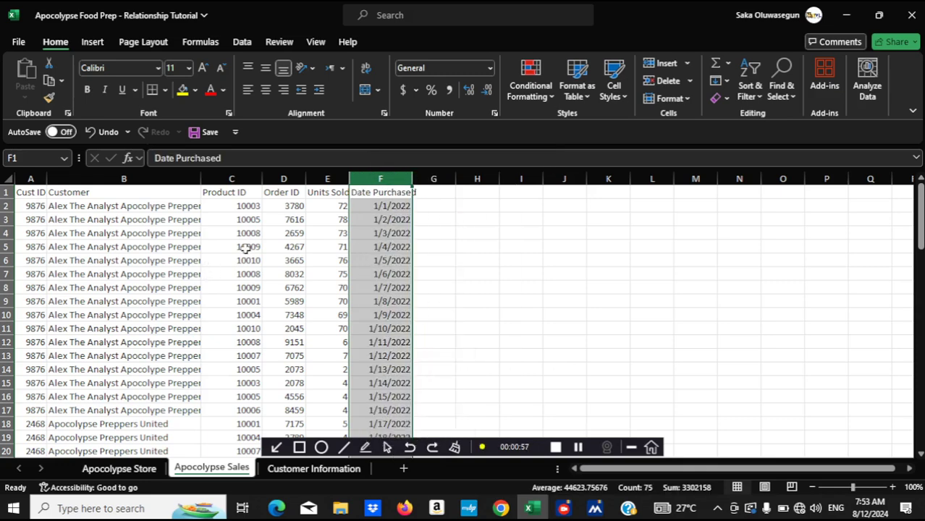
Apply a Top 10 Items conditional formatting rule to the Units Sold column with Green Fill with Dark Green Text
{"action": "left_click", "coordinate": [317, 180]}
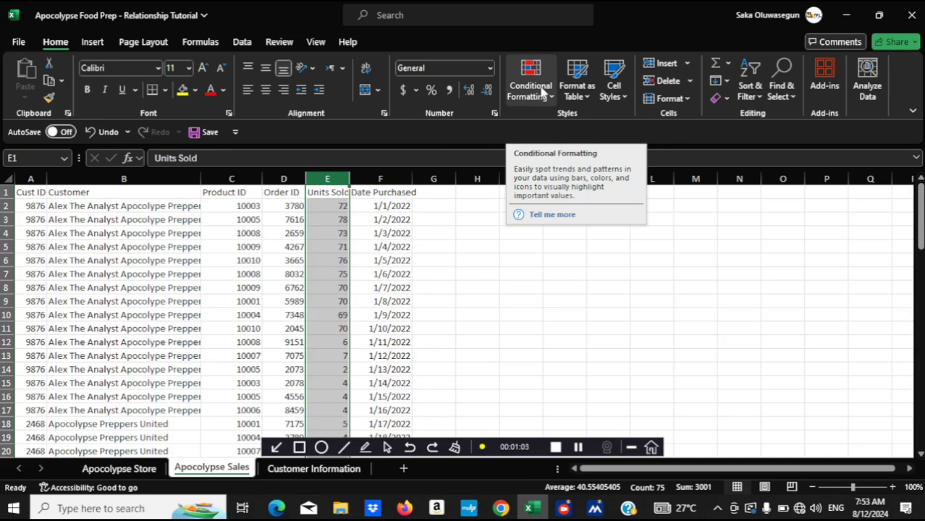
{"action": "left_click", "coordinate": [543, 92]}
{"action": "mouse_move", "coordinate": [601, 158]}
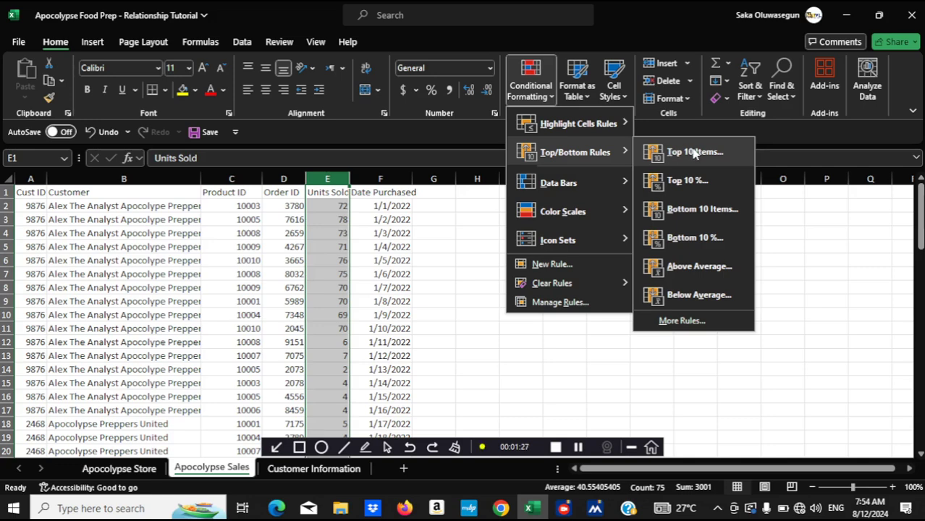
{"action": "left_click", "coordinate": [692, 152]}
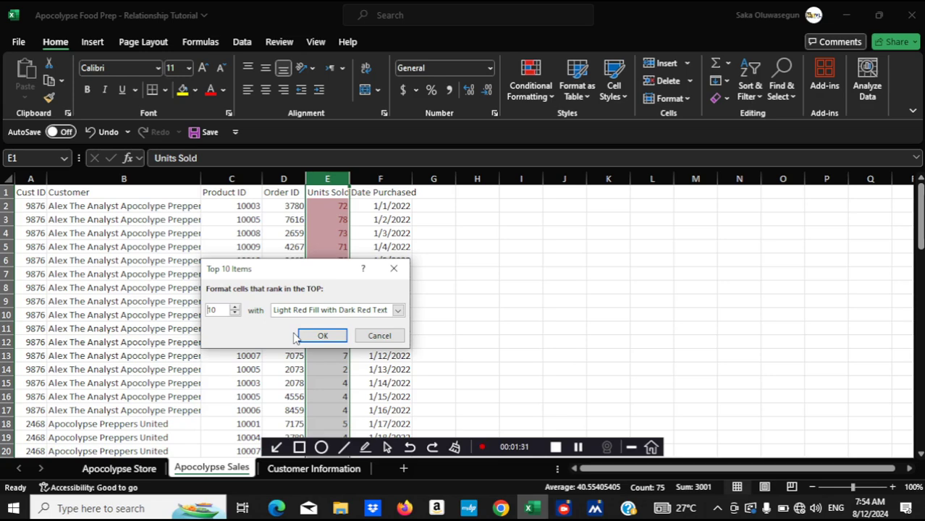
{"action": "left_click", "coordinate": [398, 311]}
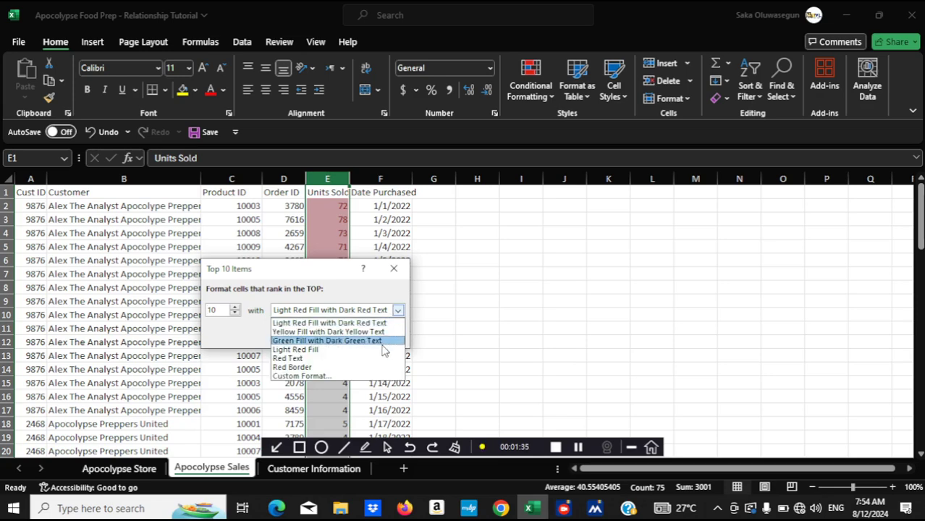
{"action": "left_click", "coordinate": [377, 341]}
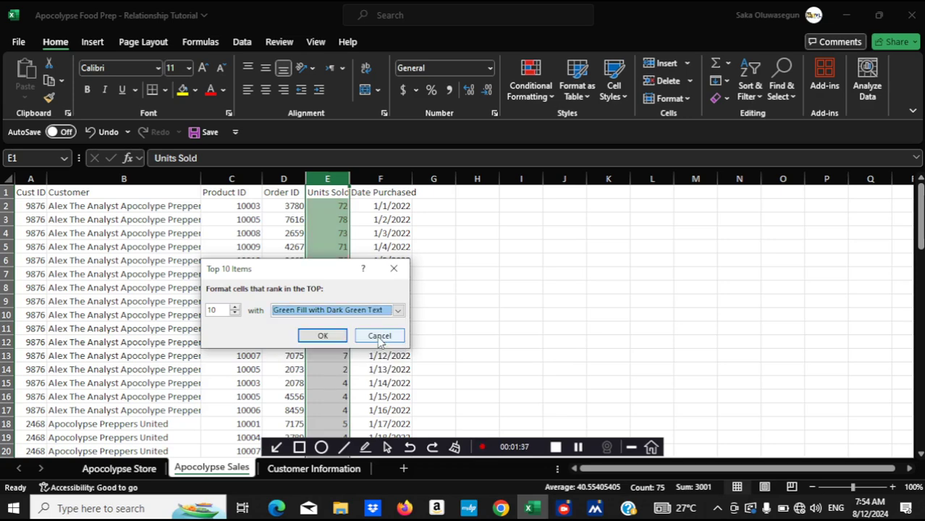
{"action": "left_click", "coordinate": [320, 335]}
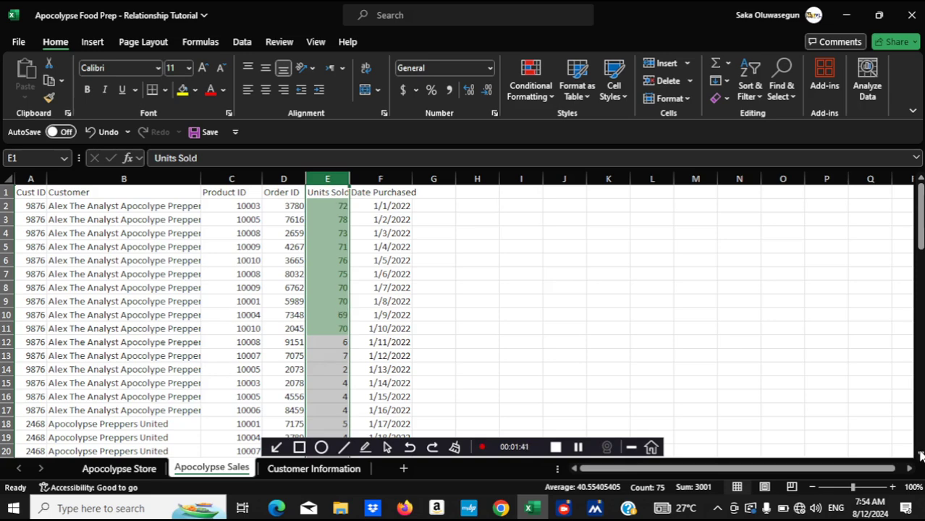
Review the highlighted Units Sold values and clear the conditional formatting rules from the selected column
{"action": "scroll", "coordinate": [920, 454], "scroll_direction": "down", "scroll_amount": 2}
{"action": "scroll", "coordinate": [920, 453], "scroll_direction": "down", "scroll_amount": 10}
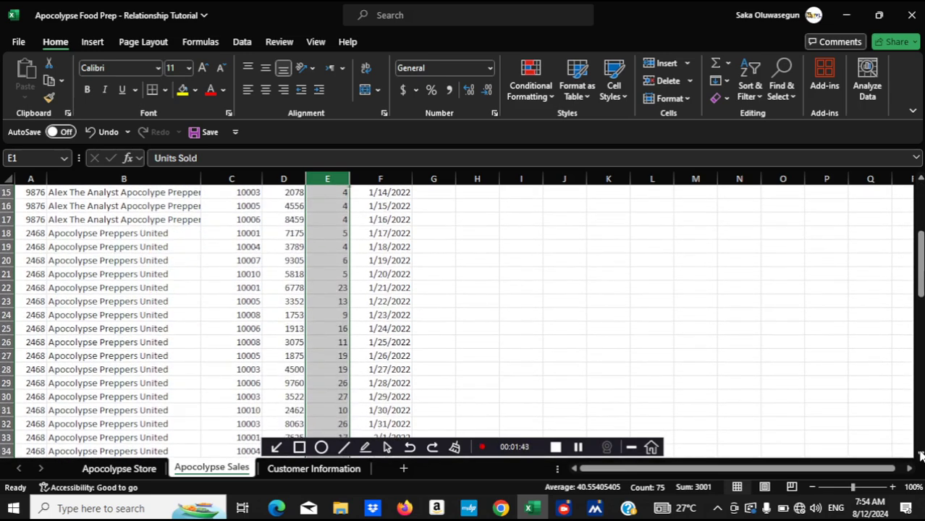
{"action": "scroll", "coordinate": [920, 454], "scroll_direction": "down", "scroll_amount": 9}
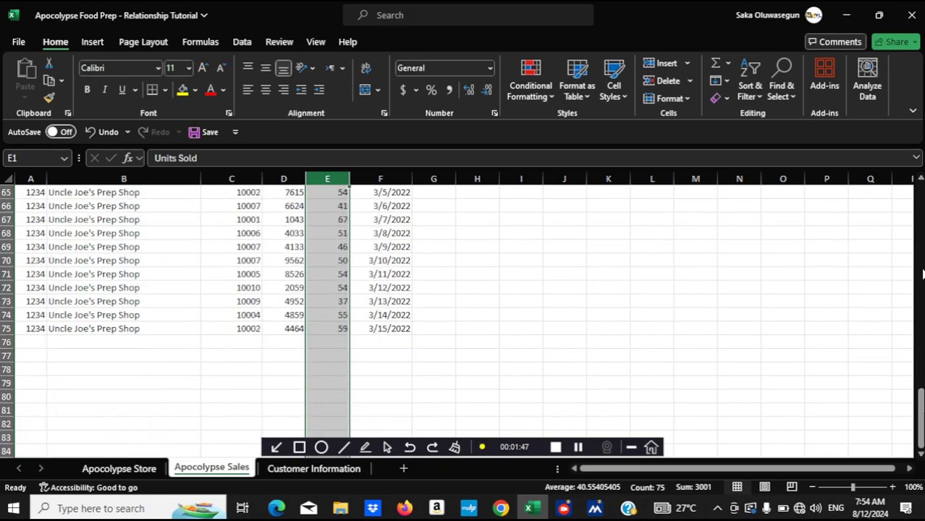
{"action": "left_click", "coordinate": [921, 246]}
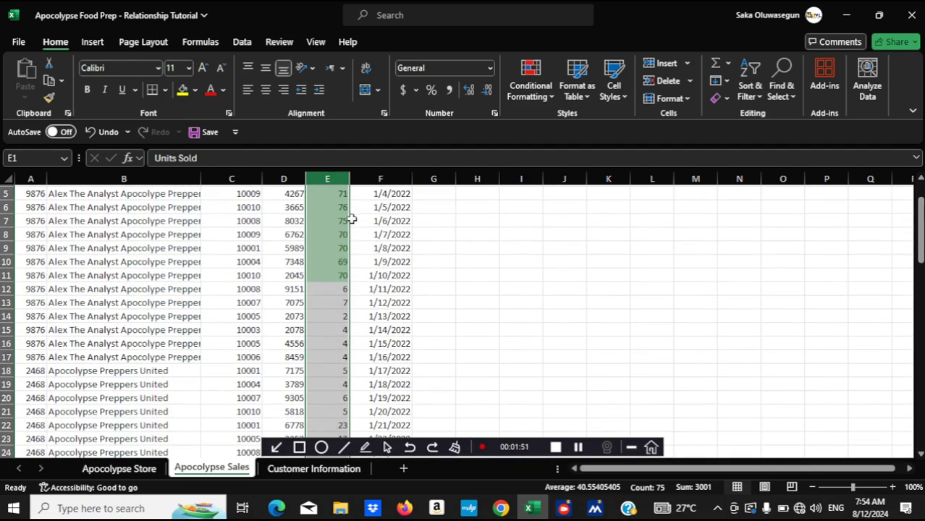
{"action": "left_click", "coordinate": [921, 181]}
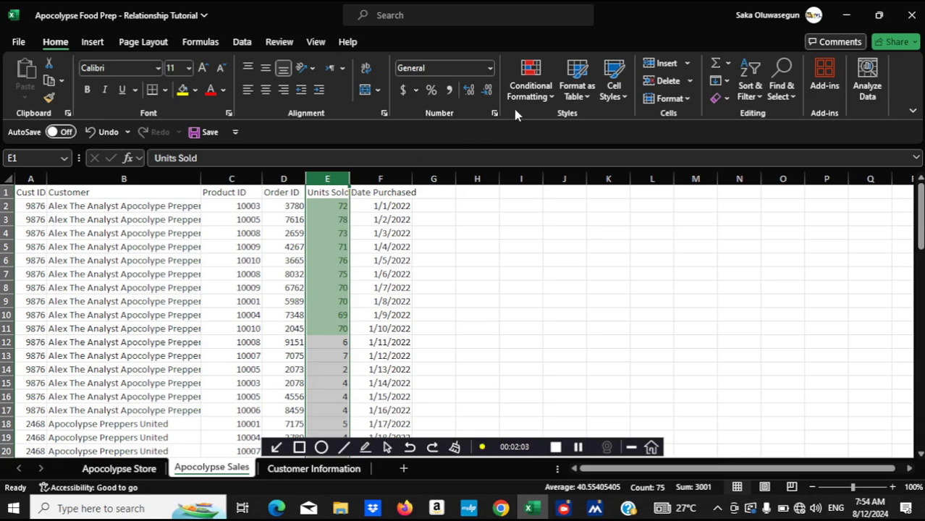
{"action": "left_click", "coordinate": [529, 96]}
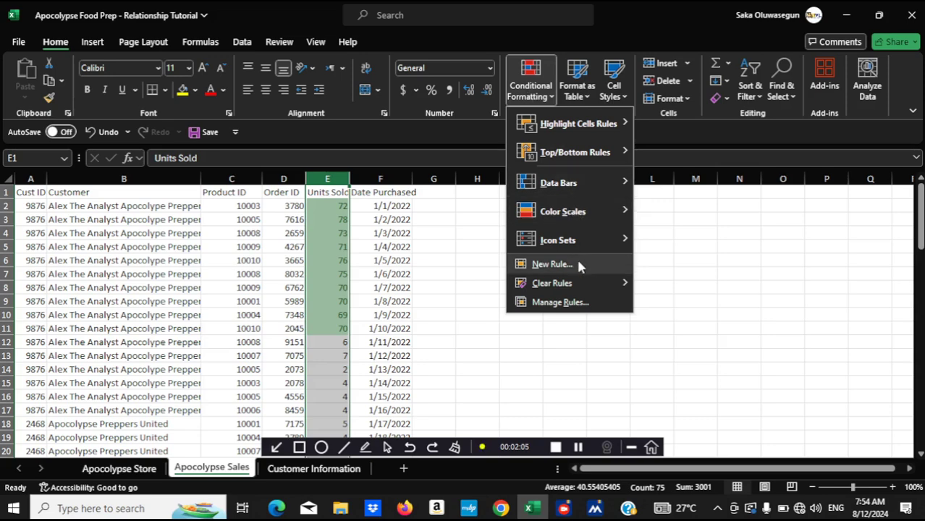
{"action": "mouse_move", "coordinate": [614, 286]}
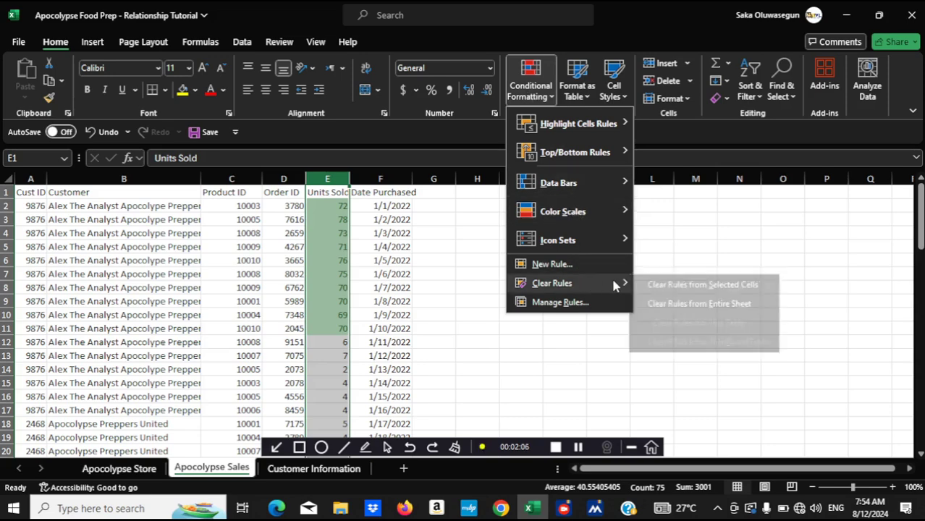
{"action": "left_click", "coordinate": [711, 286]}
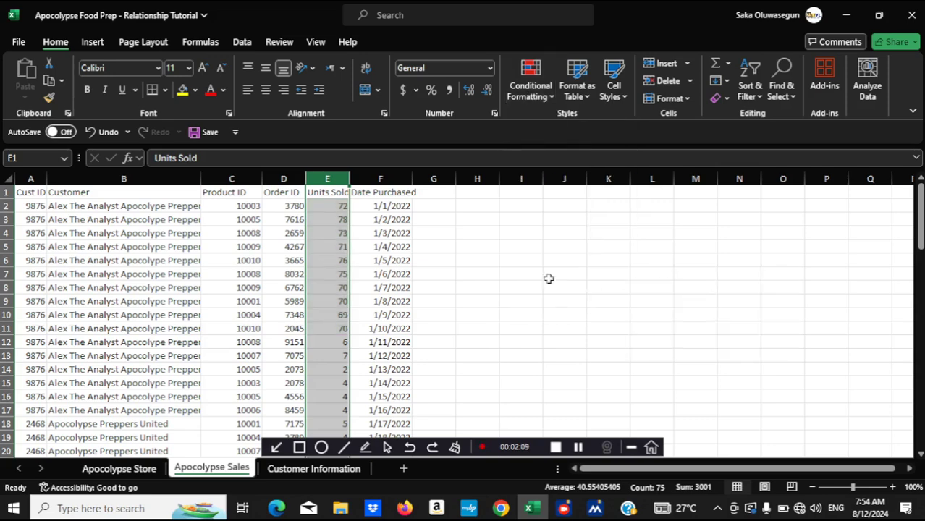
Apply a Bottom 10 Items conditional formatting rule to the Units Sold column with Light Red Fill with Dark Red Text
{"action": "left_click", "coordinate": [530, 90]}
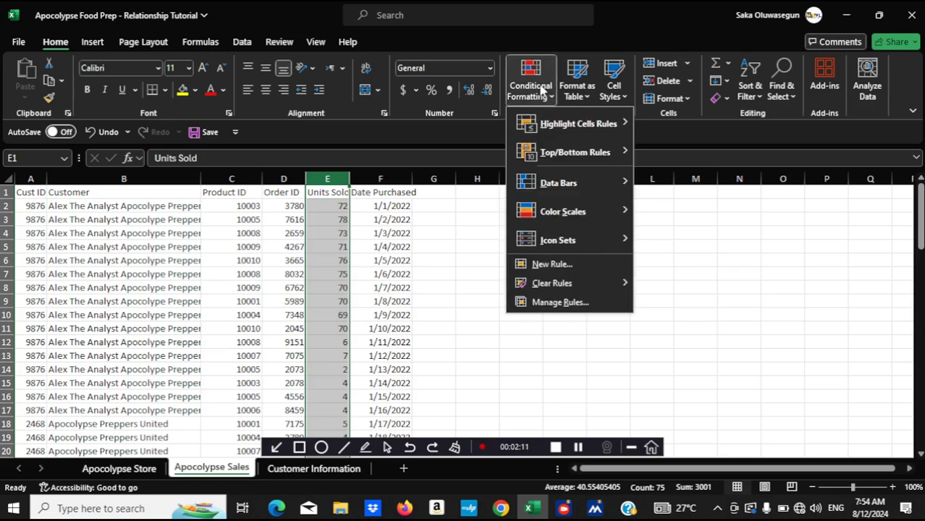
{"action": "mouse_move", "coordinate": [607, 149]}
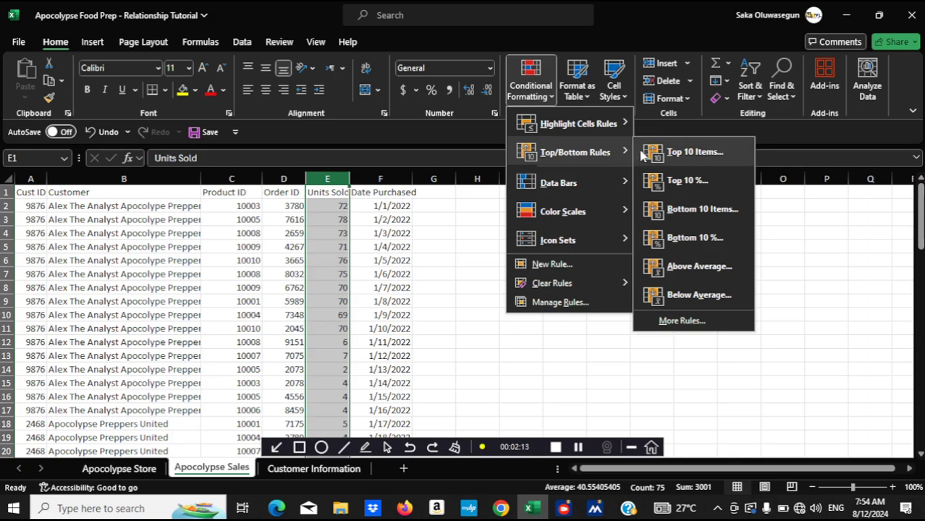
{"action": "left_click", "coordinate": [730, 210]}
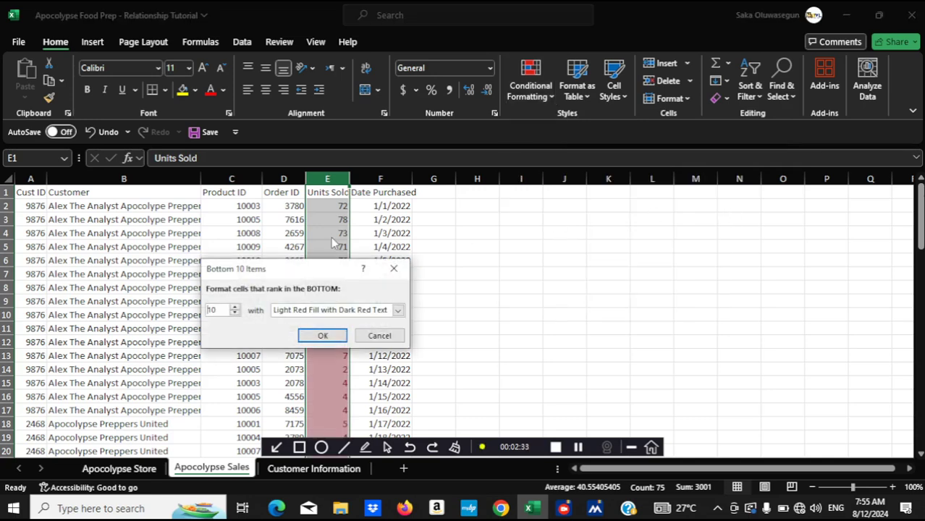
{"action": "left_click", "coordinate": [321, 336]}
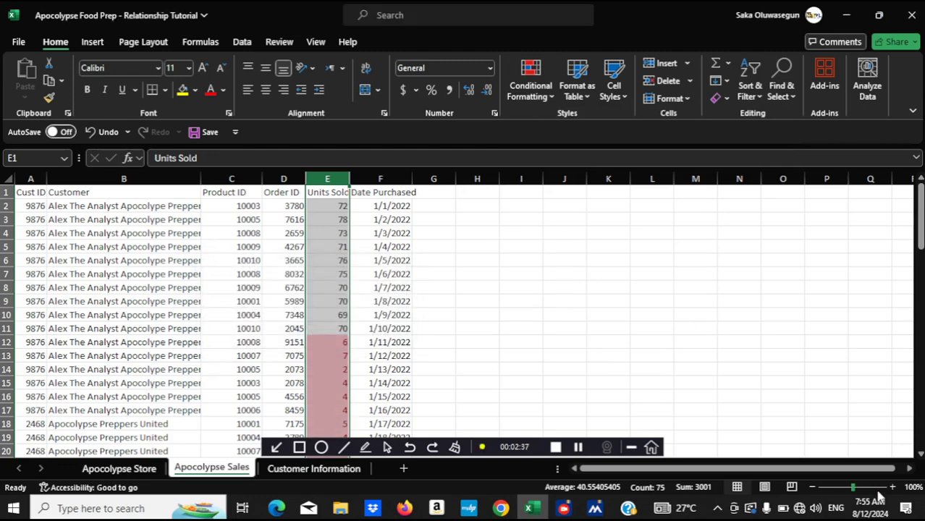
Examine which Units Sold values are highlighted by the bottom 10 rule throughout the sales data
{"action": "scroll", "coordinate": [921, 456], "scroll_direction": "down", "scroll_amount": 4}
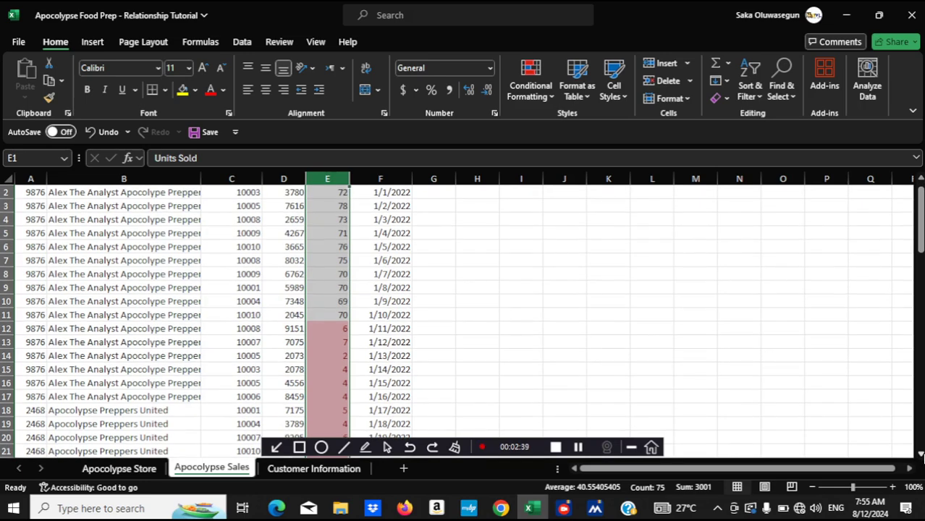
{"action": "scroll", "coordinate": [922, 457], "scroll_direction": "down", "scroll_amount": 3}
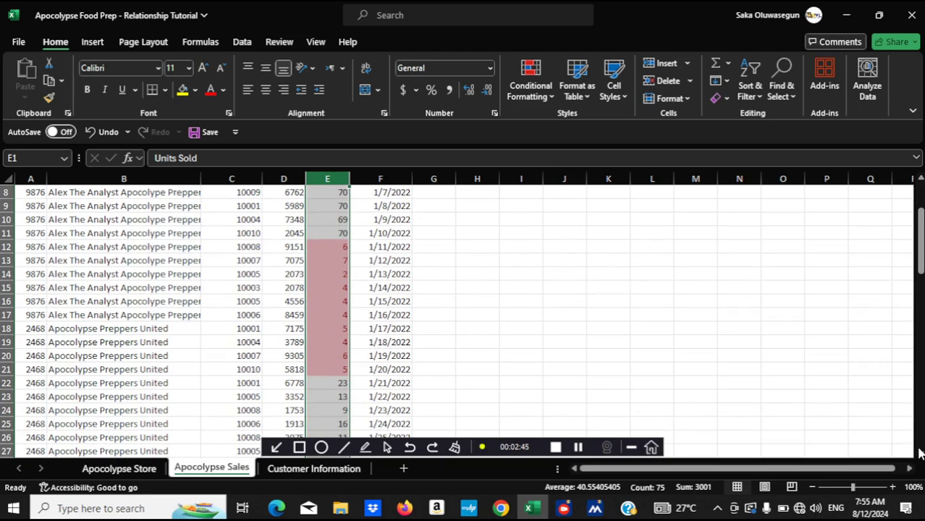
{"action": "scroll", "coordinate": [921, 454], "scroll_direction": "down", "scroll_amount": 2}
{"action": "scroll", "coordinate": [919, 454], "scroll_direction": "down", "scroll_amount": 9}
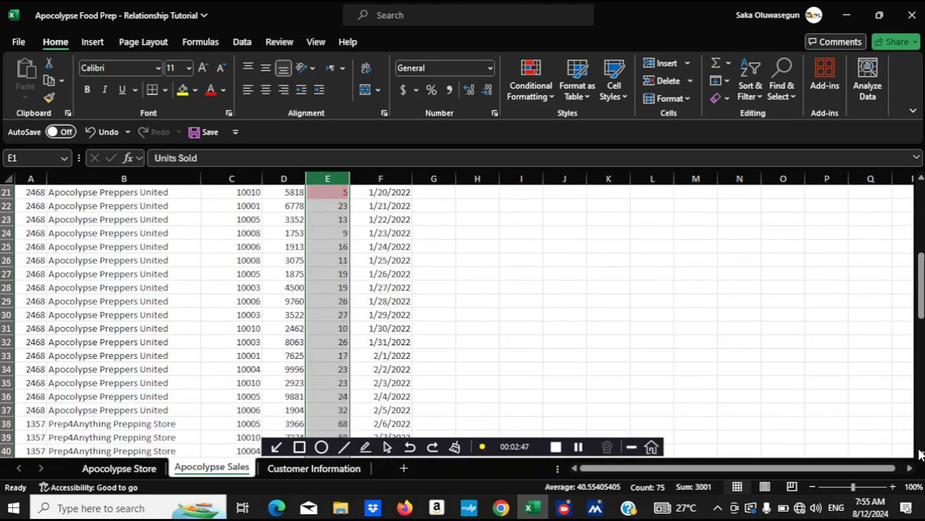
{"action": "scroll", "coordinate": [921, 454], "scroll_direction": "down", "scroll_amount": 1}
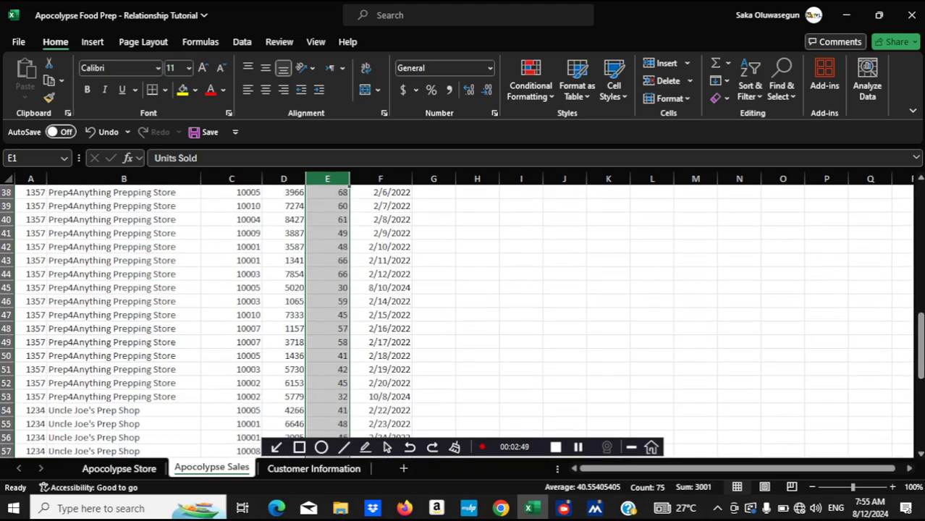
{"action": "scroll", "coordinate": [922, 187], "scroll_direction": "up", "scroll_amount": 7}
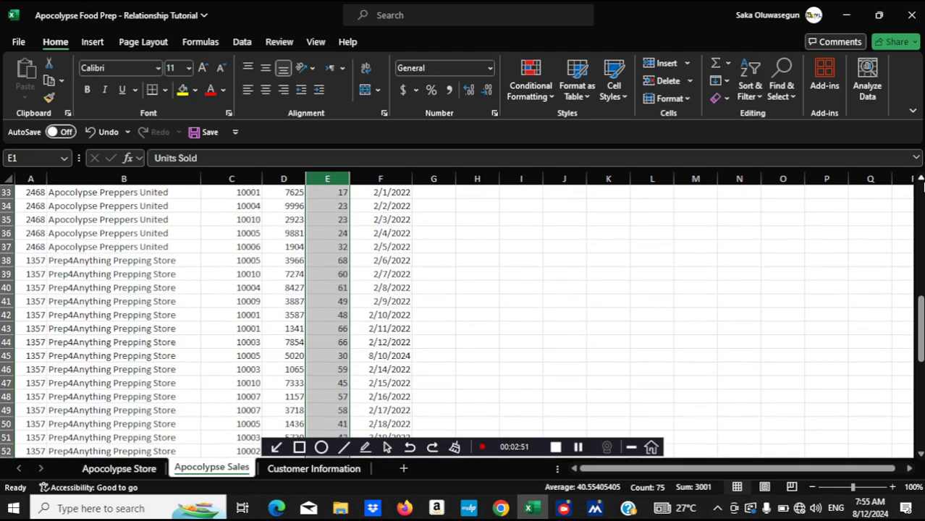
{"action": "scroll", "coordinate": [921, 187], "scroll_direction": "up", "scroll_amount": 4}
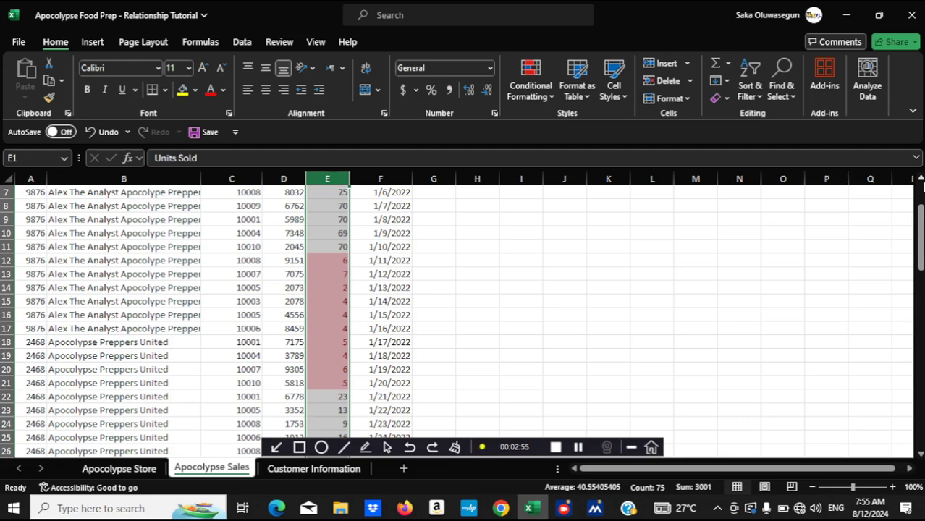
{"action": "scroll", "coordinate": [922, 187], "scroll_direction": "up", "scroll_amount": 2}
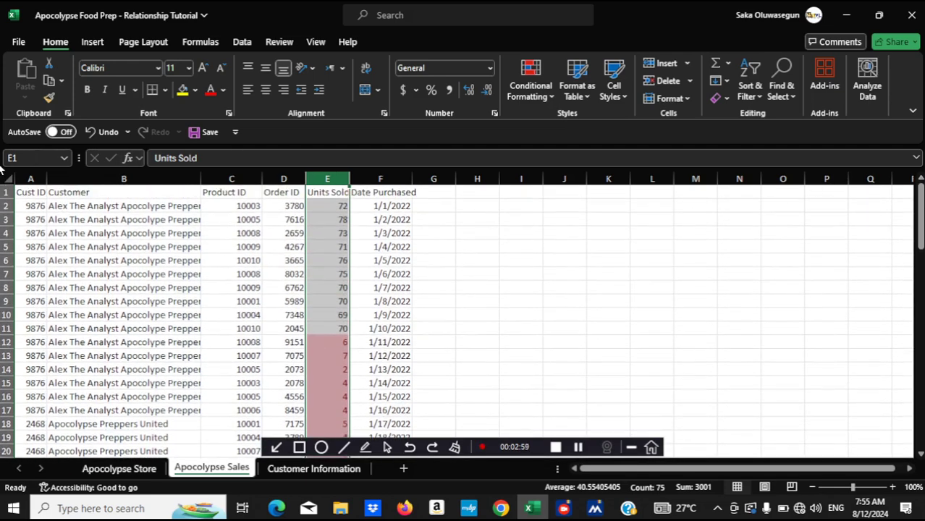
Add filters to the header row from Cust ID to Date Purchased
{"action": "left_click", "coordinate": [25, 192]}
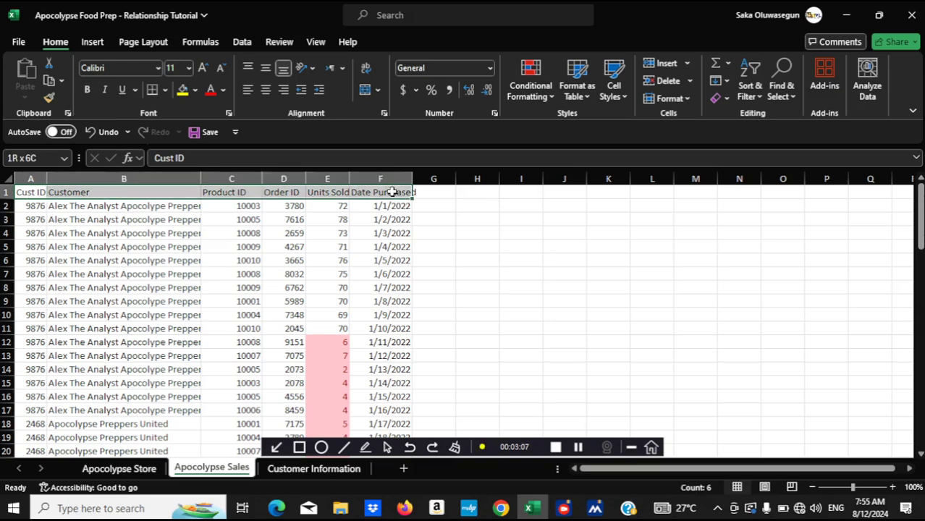
{"action": "left_click", "coordinate": [391, 193], "text": "shift"}
{"action": "left_click", "coordinate": [755, 91]}
{"action": "left_click", "coordinate": [772, 177]}
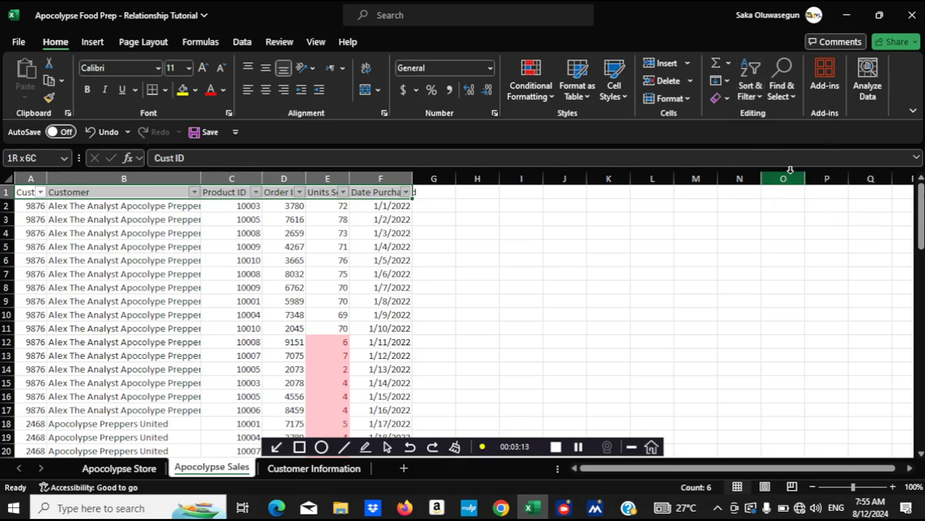
Sort the sales rows by cell colour on the Units Sold column, with the light red cells on top
{"action": "left_click", "coordinate": [342, 193]}
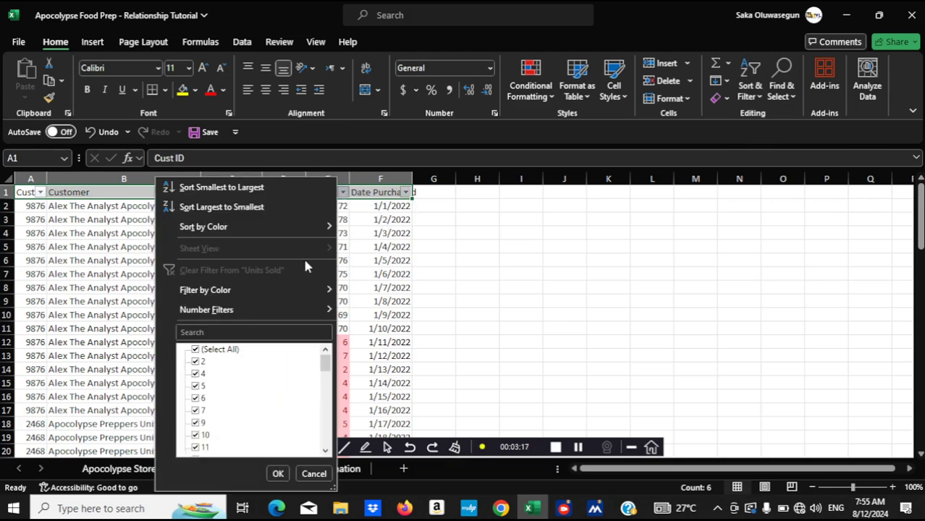
{"action": "mouse_move", "coordinate": [297, 226]}
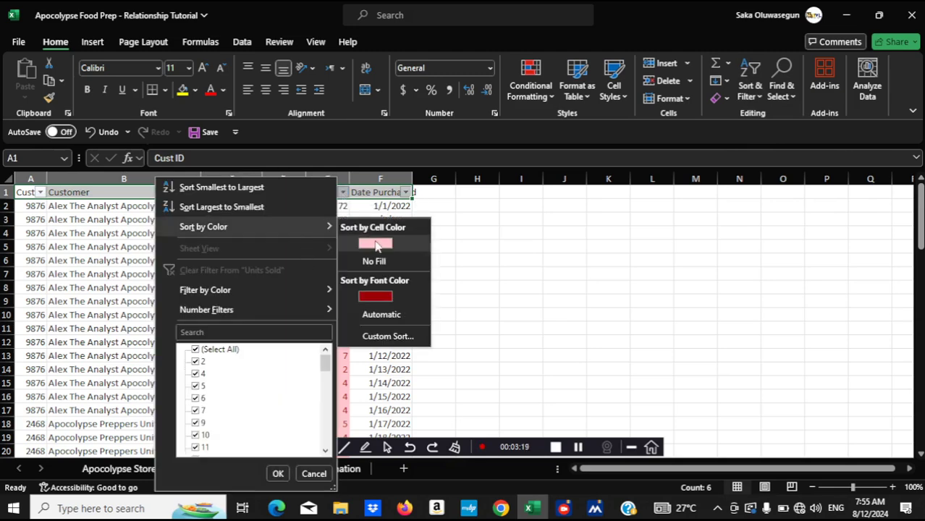
{"action": "left_click", "coordinate": [376, 243]}
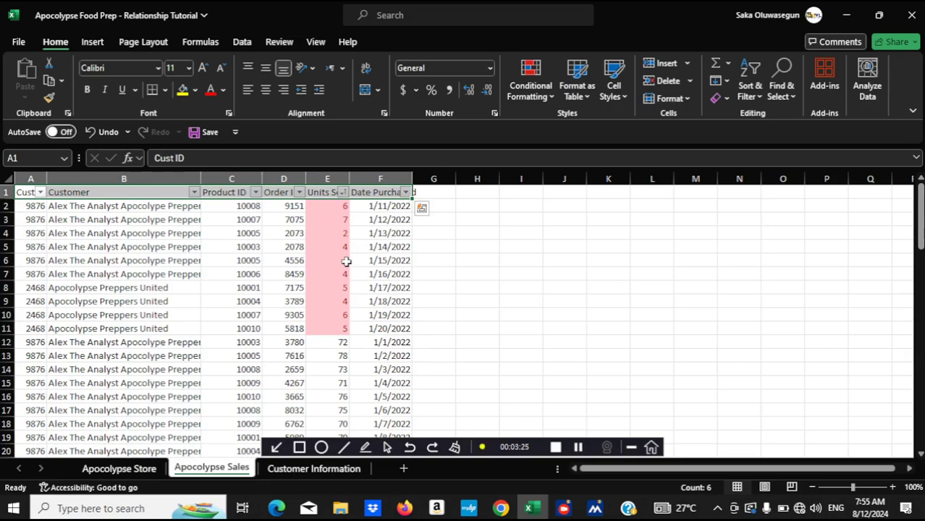
Undo the colour sort, the header filters and the bottom 10 rule on the Units Sold column
{"action": "key", "text": "ctrl+z"}
{"action": "key", "text": "ctrl+z"}
{"action": "key", "text": "ctrl+z"}
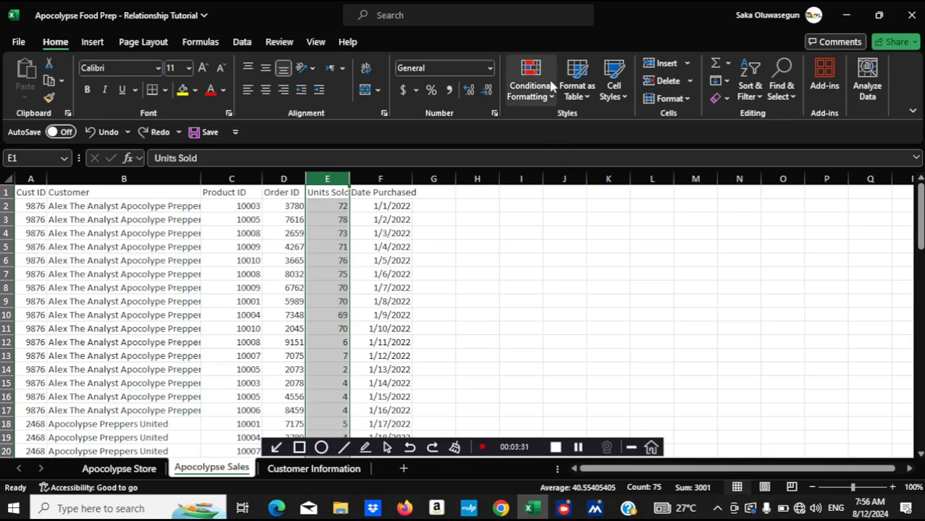
Apply an Above Average conditional formatting rule to the Units Sold column
{"action": "left_click", "coordinate": [550, 91]}
{"action": "mouse_move", "coordinate": [576, 152]}
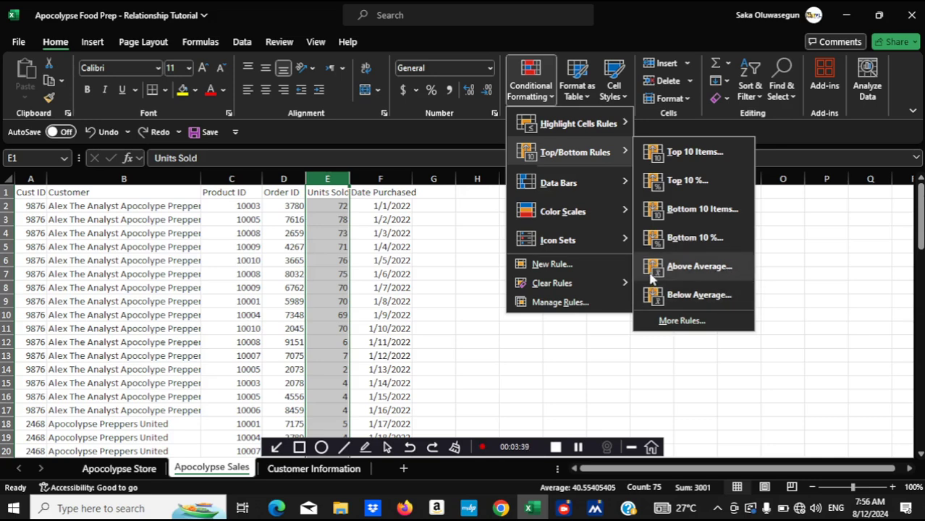
{"action": "left_click", "coordinate": [699, 266]}
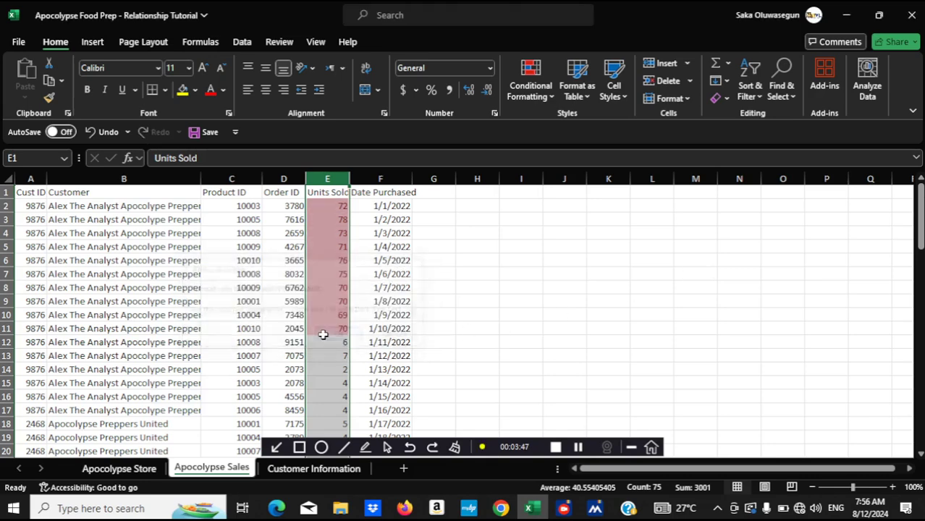
{"action": "left_click", "coordinate": [326, 336]}
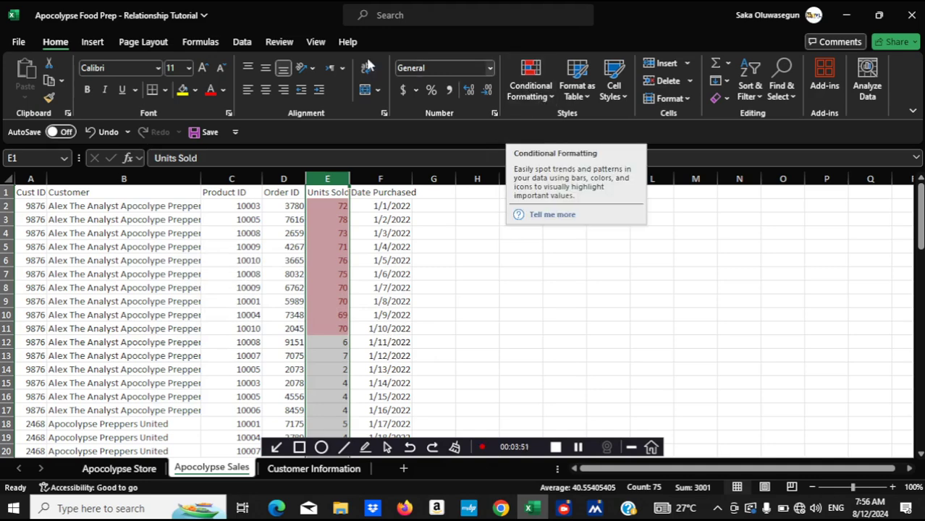
Clear the Above Average rule from the selected Units Sold cells
{"action": "left_click", "coordinate": [531, 81]}
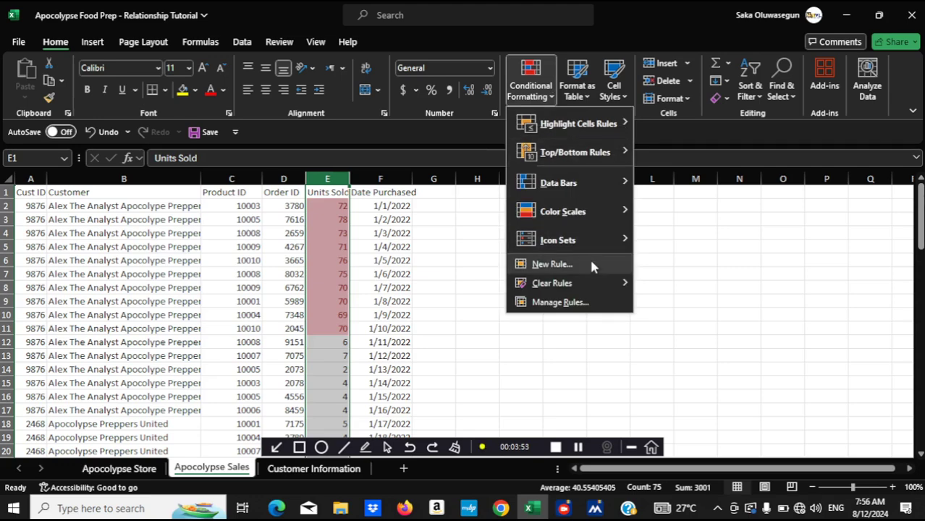
{"action": "mouse_move", "coordinate": [608, 283]}
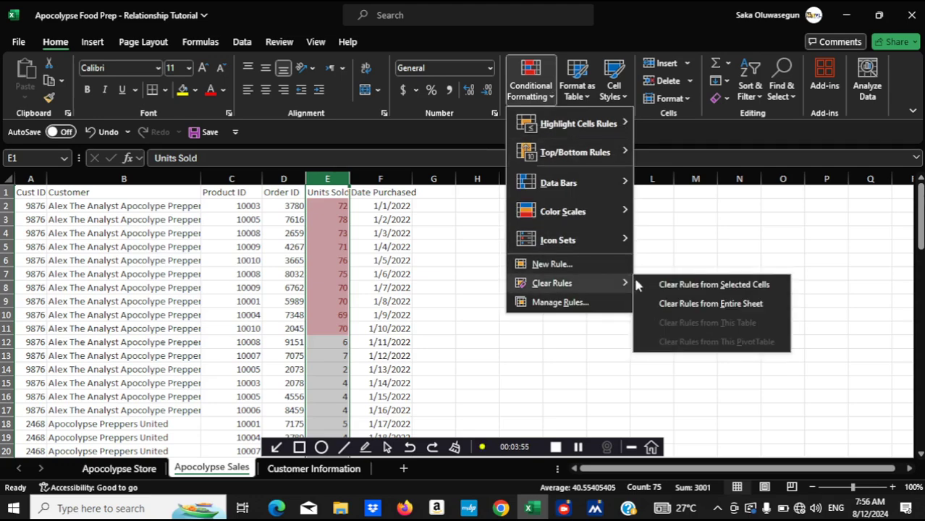
{"action": "left_click", "coordinate": [662, 285]}
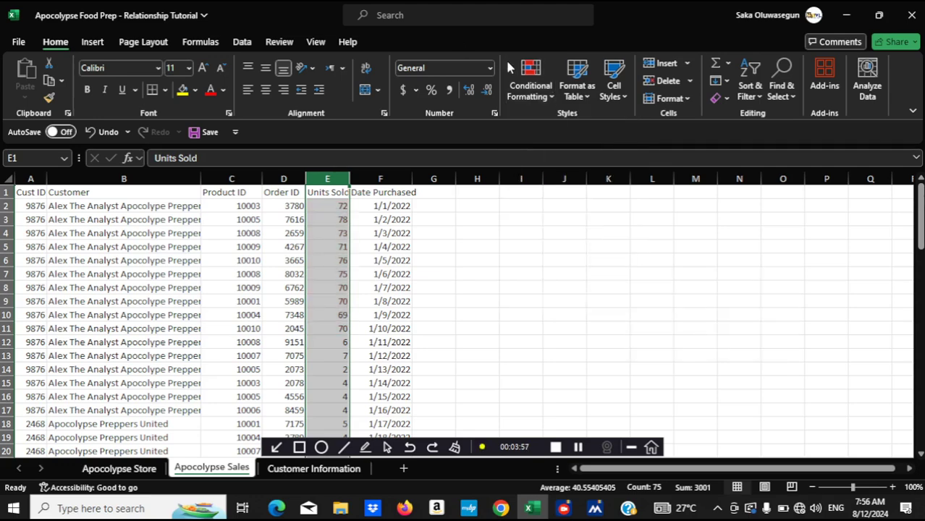
Try blue gradient-fill data bars on the Units Sold column, and undo them
{"action": "left_click", "coordinate": [531, 81]}
{"action": "mouse_move", "coordinate": [543, 241]}
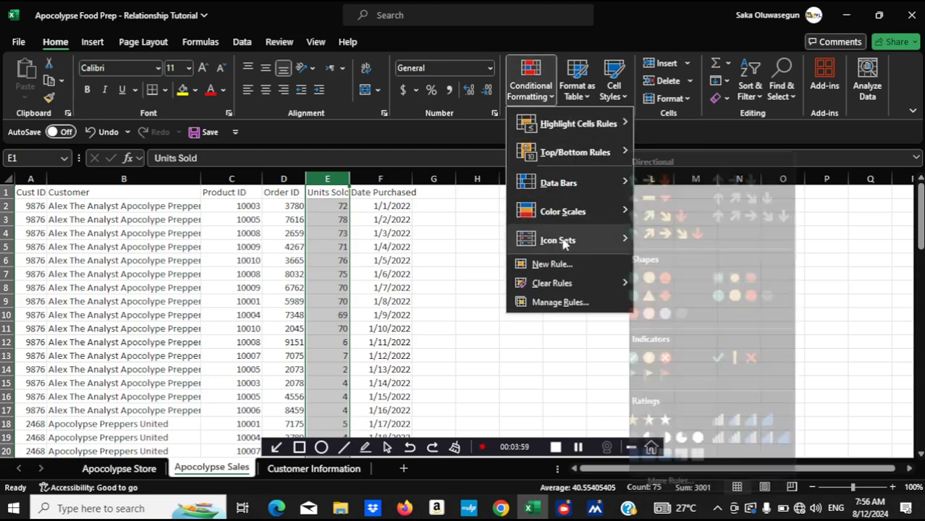
{"action": "mouse_move", "coordinate": [613, 166]}
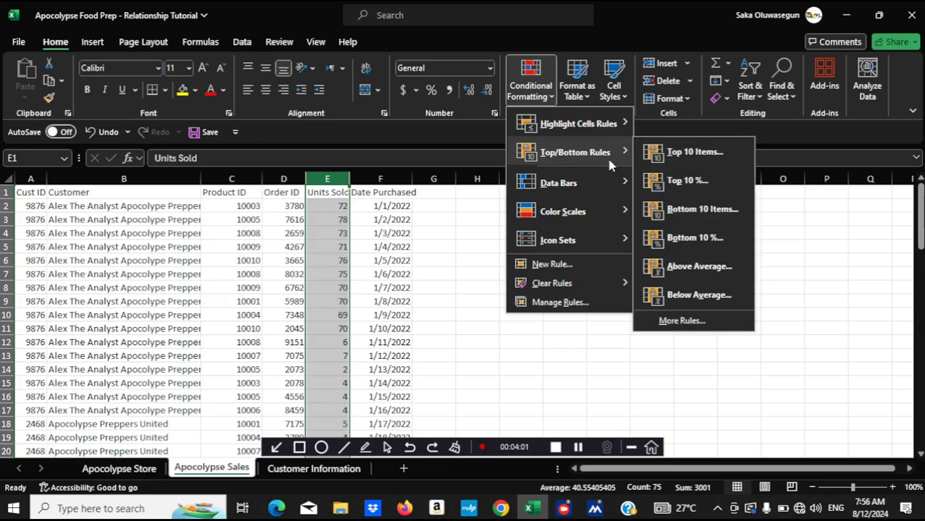
{"action": "mouse_move", "coordinate": [596, 189]}
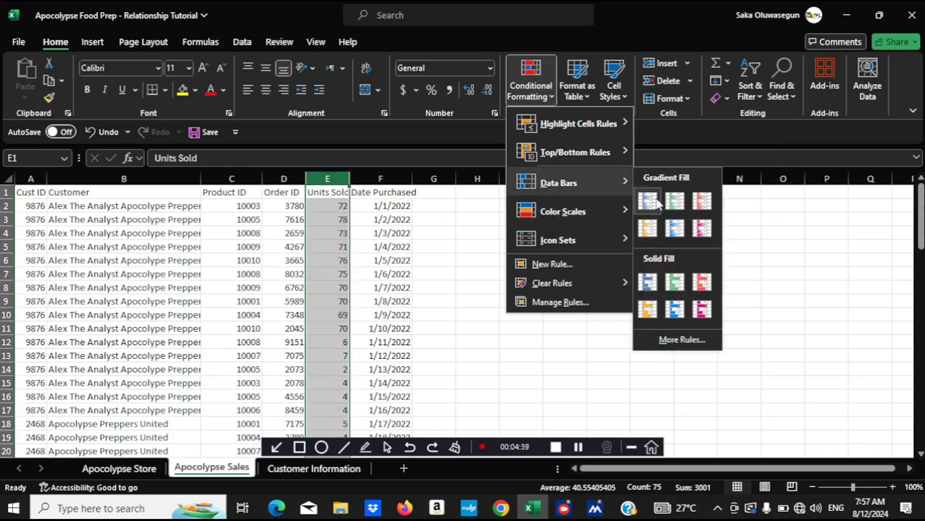
{"action": "left_click", "coordinate": [649, 203]}
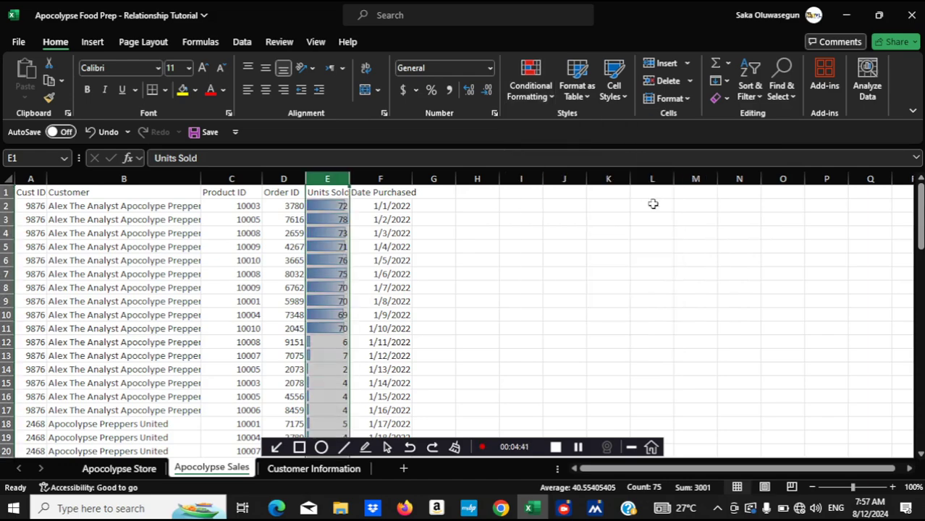
{"action": "key", "text": "ctrl+z"}
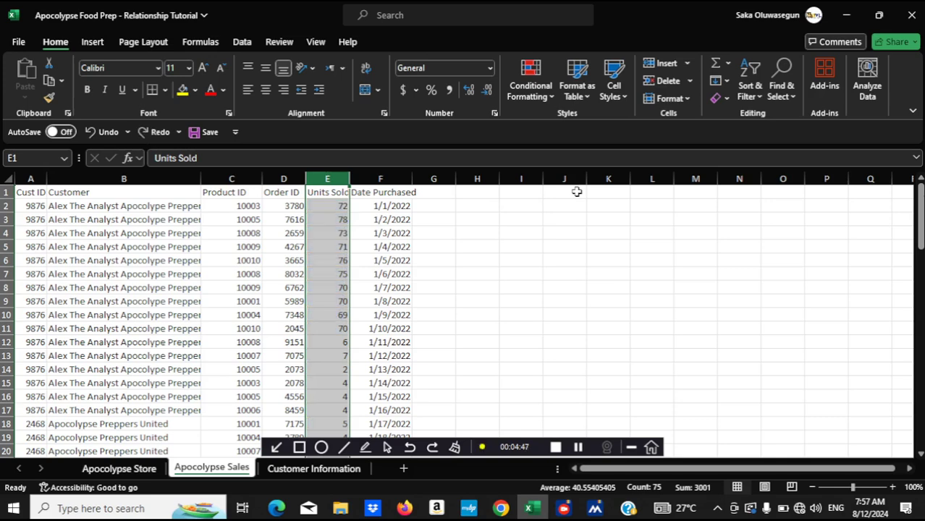
Insert a blank column between Units Sold and Date Purchased
{"action": "left_click", "coordinate": [365, 178]}
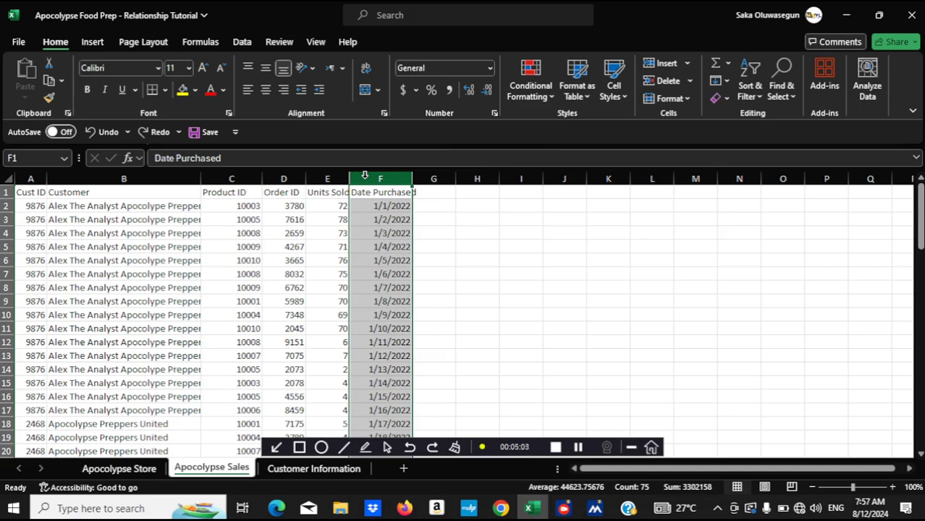
{"action": "right_click", "coordinate": [365, 176]}
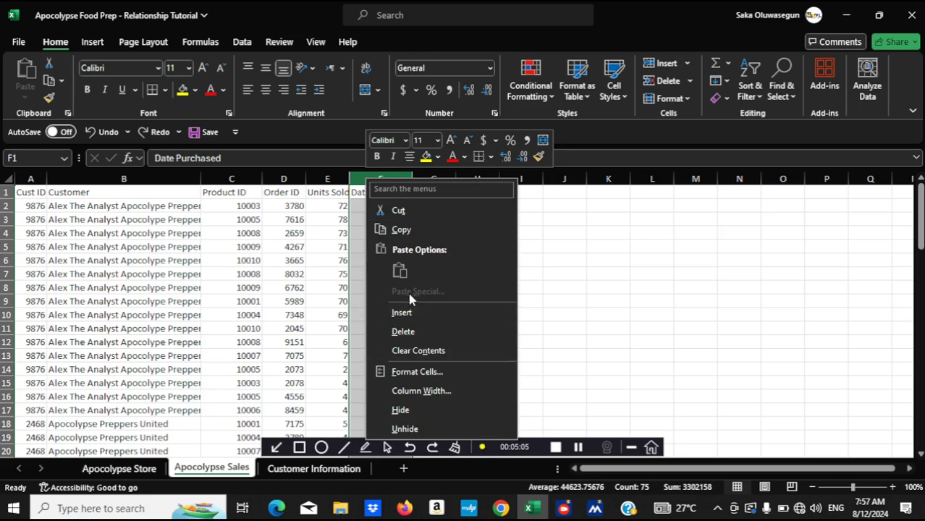
{"action": "left_click", "coordinate": [402, 312]}
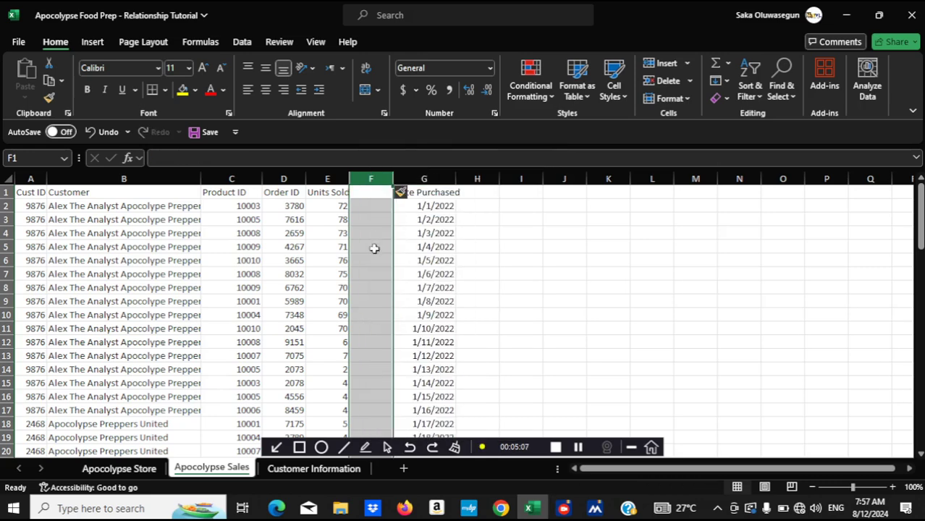
Enter the formula =E2 in cell F2 and fill it down column F to the last sales row
{"action": "left_click", "coordinate": [359, 204]}
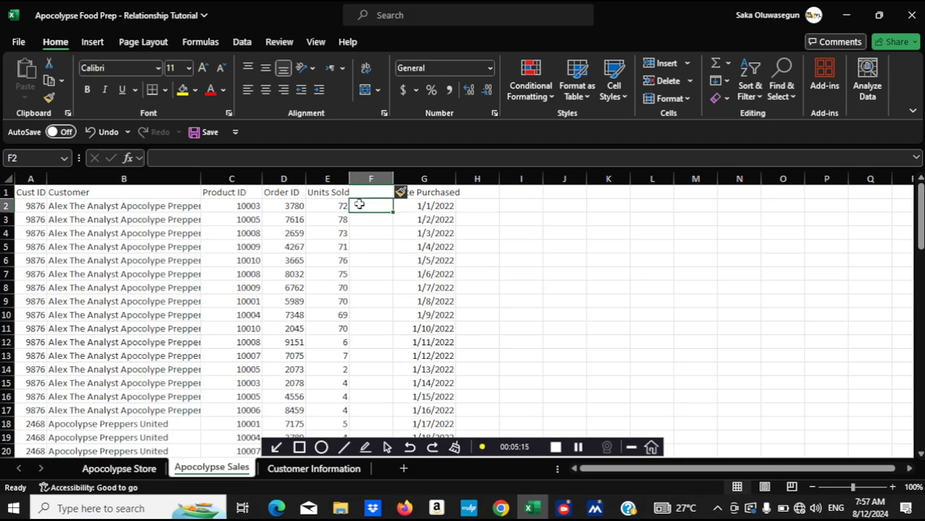
{"action": "type", "text": "="}
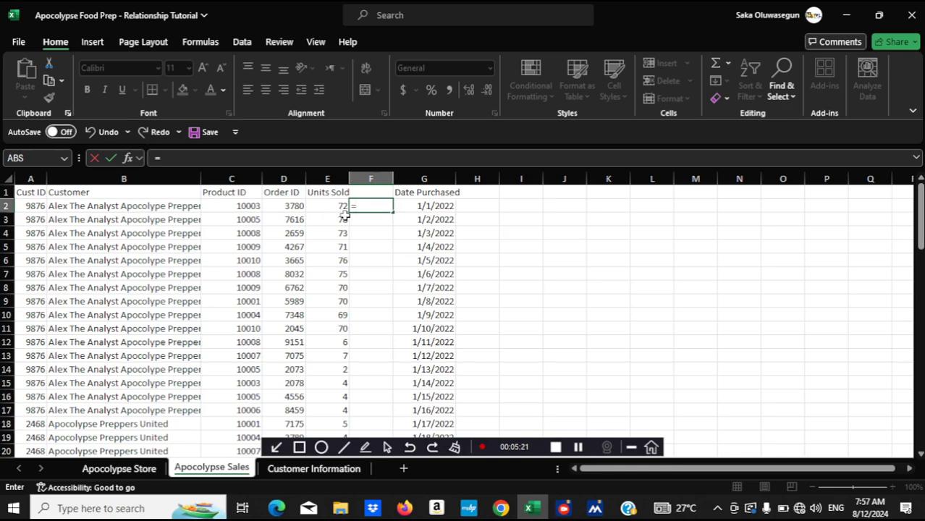
{"action": "left_click", "coordinate": [328, 206]}
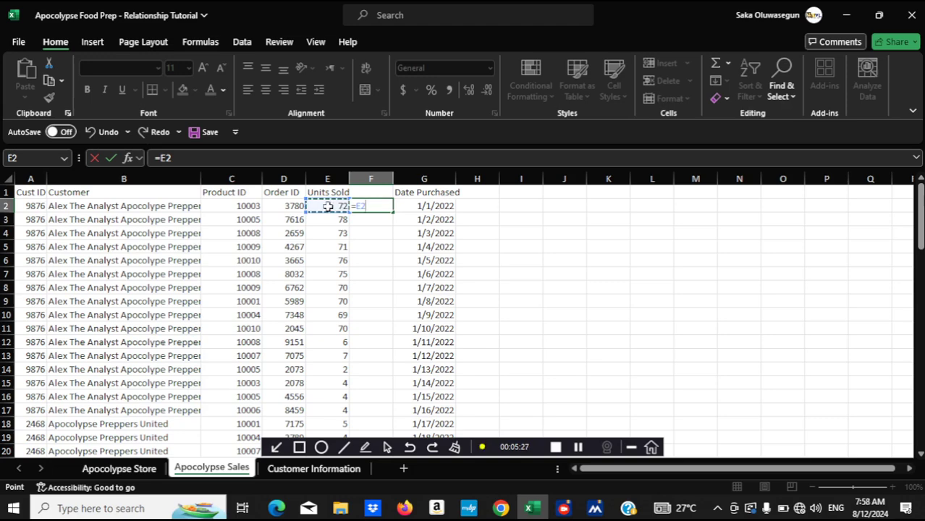
{"action": "key", "text": "Return"}
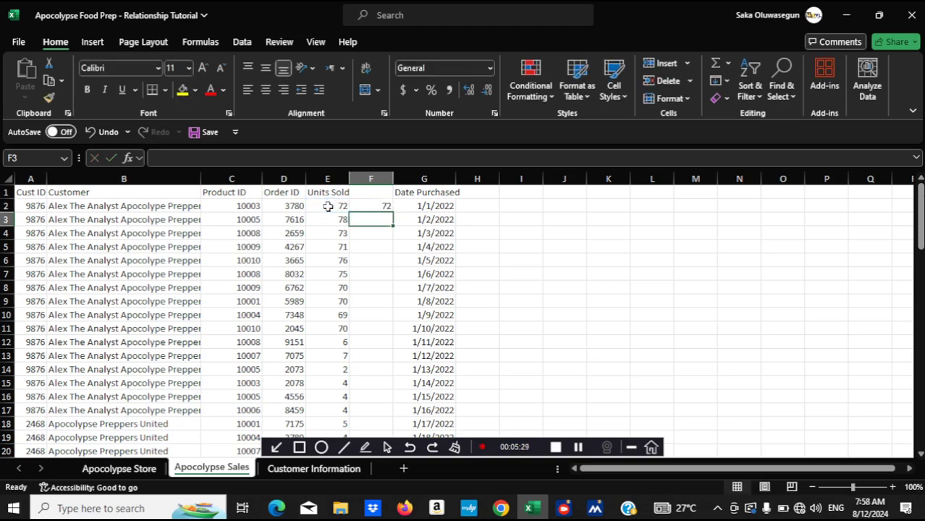
{"action": "left_click", "coordinate": [366, 206]}
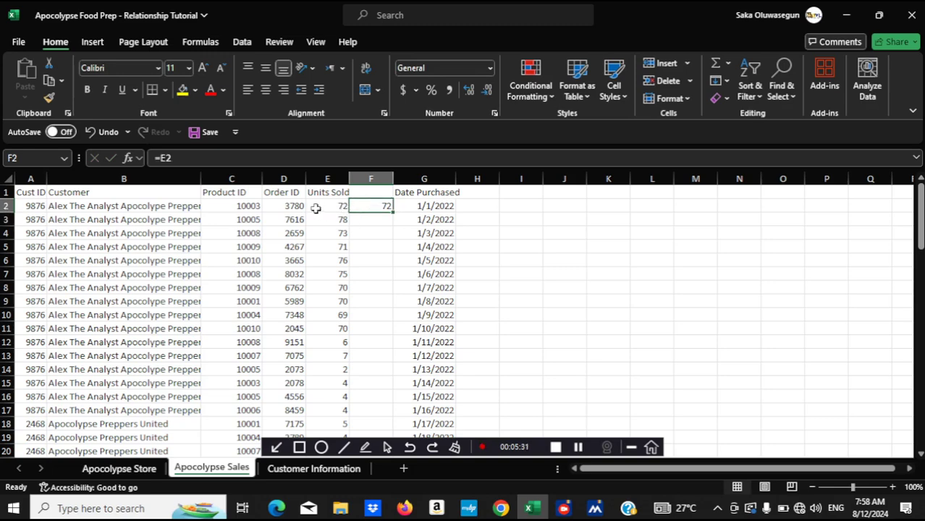
{"action": "double_click", "coordinate": [391, 210]}
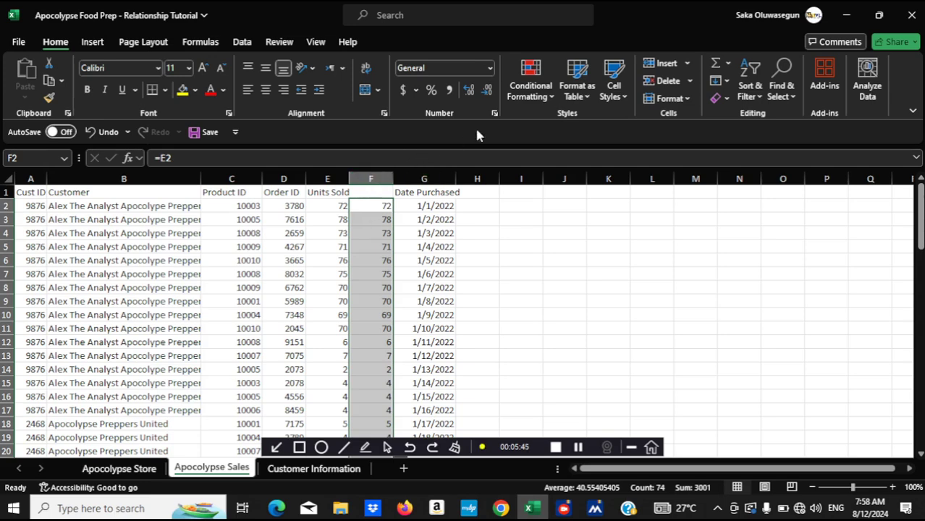
Apply Light Blue gradient-fill data bars to the copied unit values in column F
{"action": "left_click", "coordinate": [552, 98]}
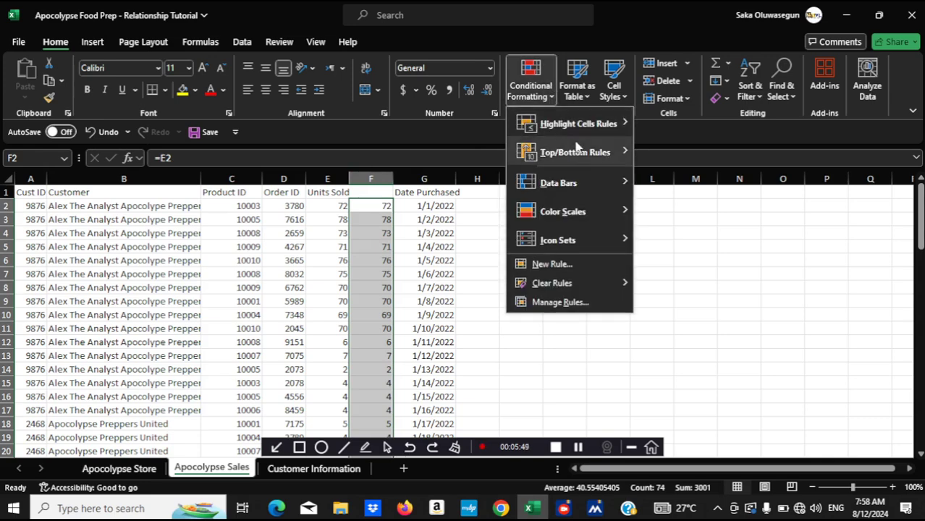
{"action": "mouse_move", "coordinate": [608, 189]}
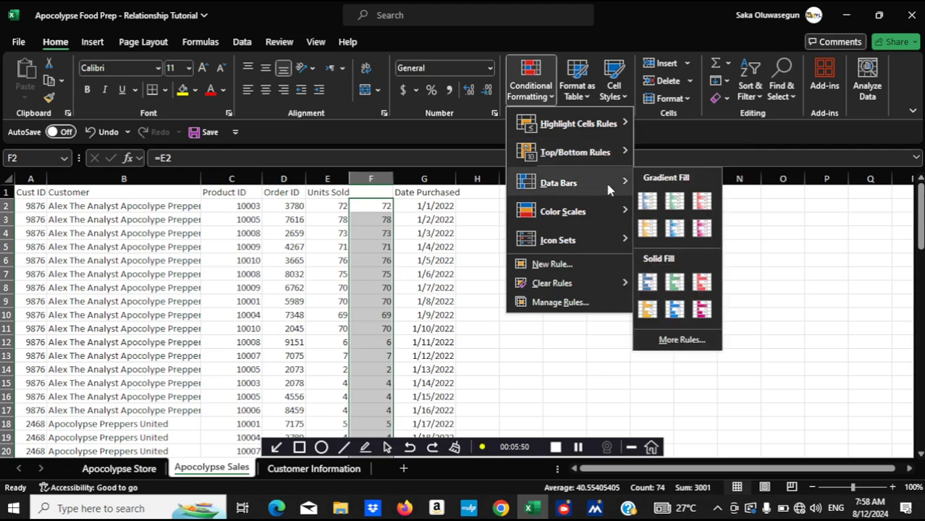
{"action": "left_click", "coordinate": [675, 228]}
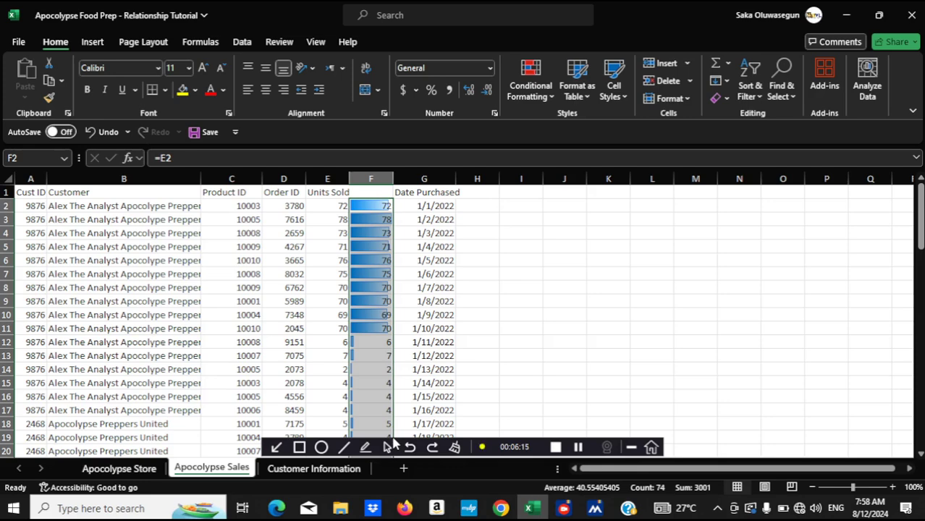
Add a data bar rule to the column F values with Solid Fill, blue colour and Show Bar Only enabled
{"action": "left_click", "coordinate": [548, 98]}
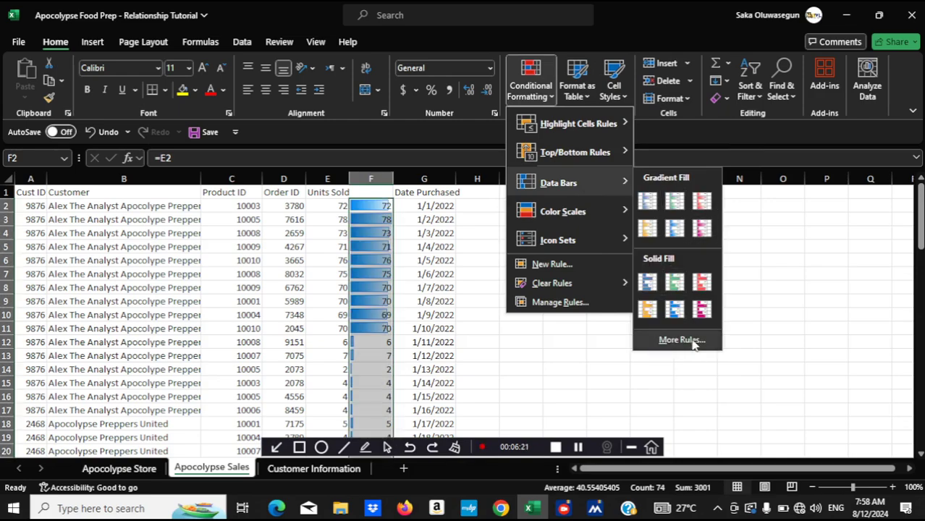
{"action": "left_click", "coordinate": [691, 341]}
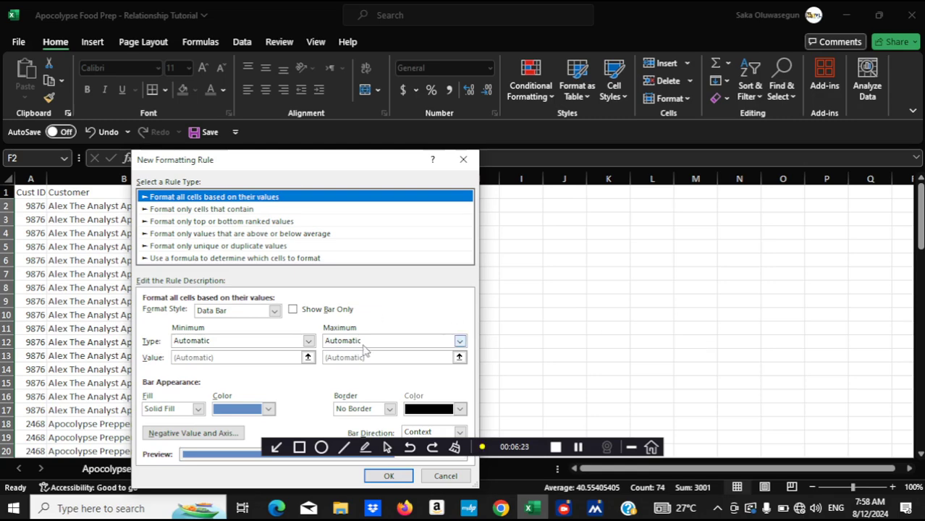
{"action": "left_click", "coordinate": [293, 311]}
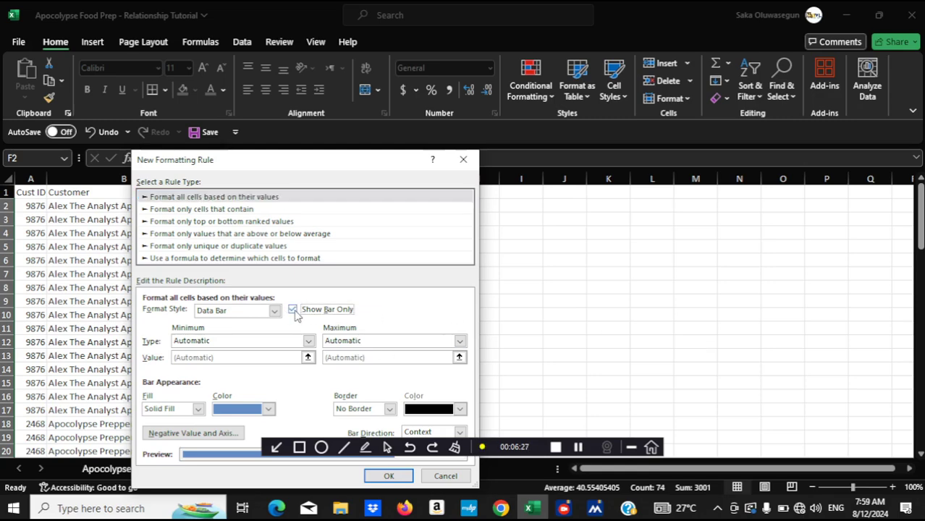
{"action": "left_click", "coordinate": [387, 477]}
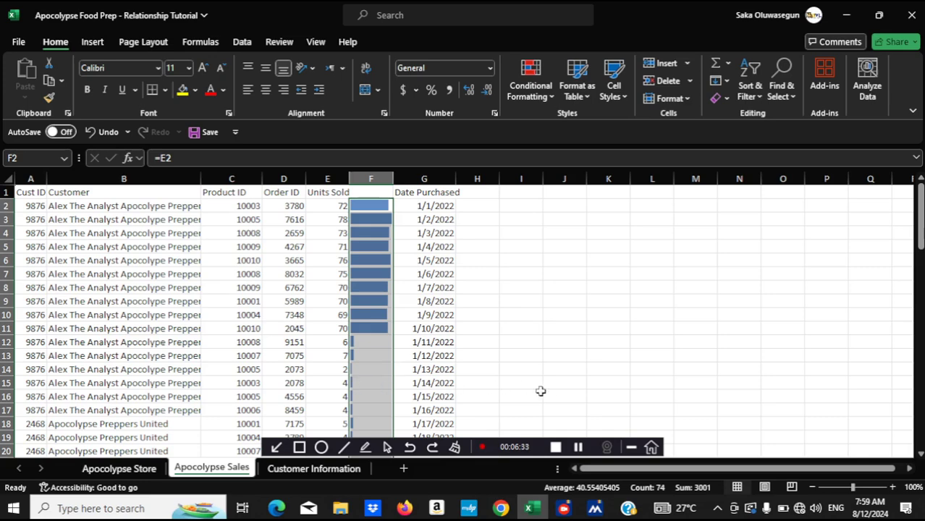
Turn on filtering for the header row from Cust ID to Date Purchased
{"action": "left_click", "coordinate": [920, 454]}
{"action": "left_click", "coordinate": [920, 454]}
{"action": "left_click_drag", "start_coordinate": [920, 453], "coordinate": [920, 454]}
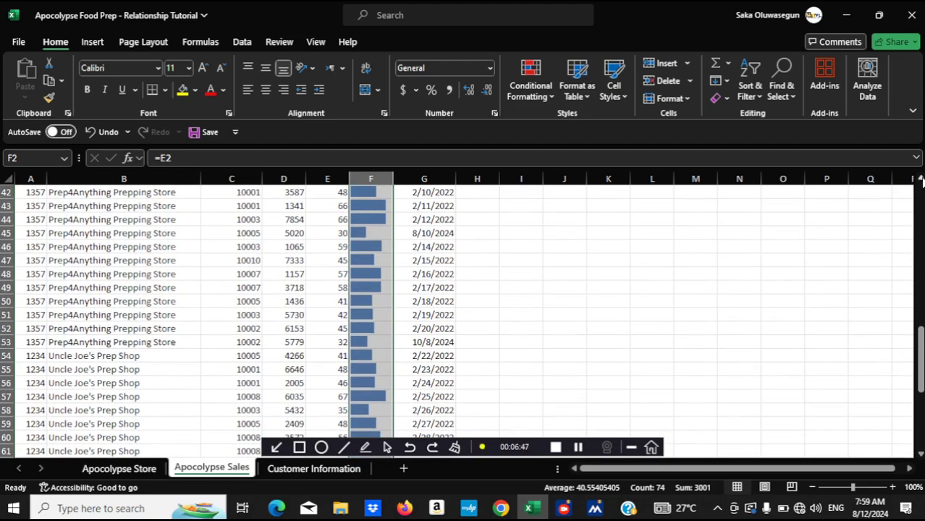
{"action": "left_click_drag", "start_coordinate": [921, 181], "coordinate": [920, 181]}
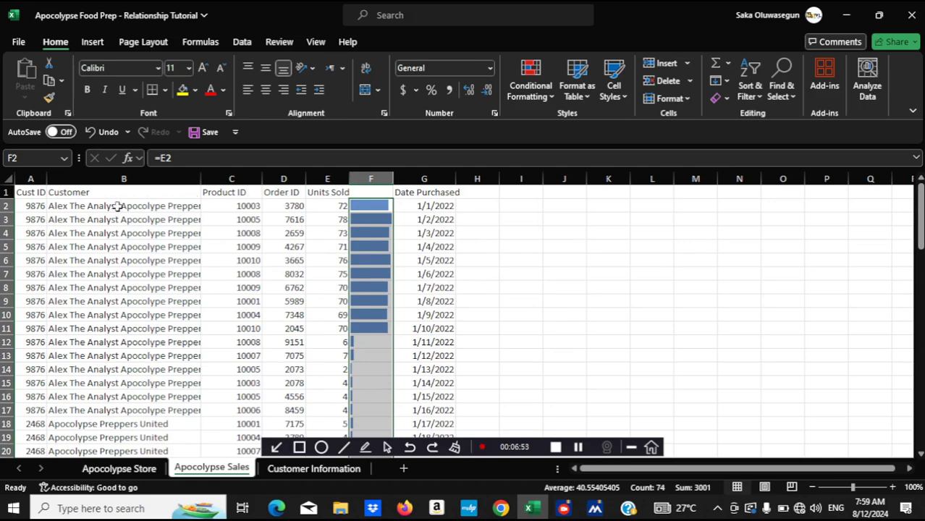
{"action": "left_click", "coordinate": [27, 191]}
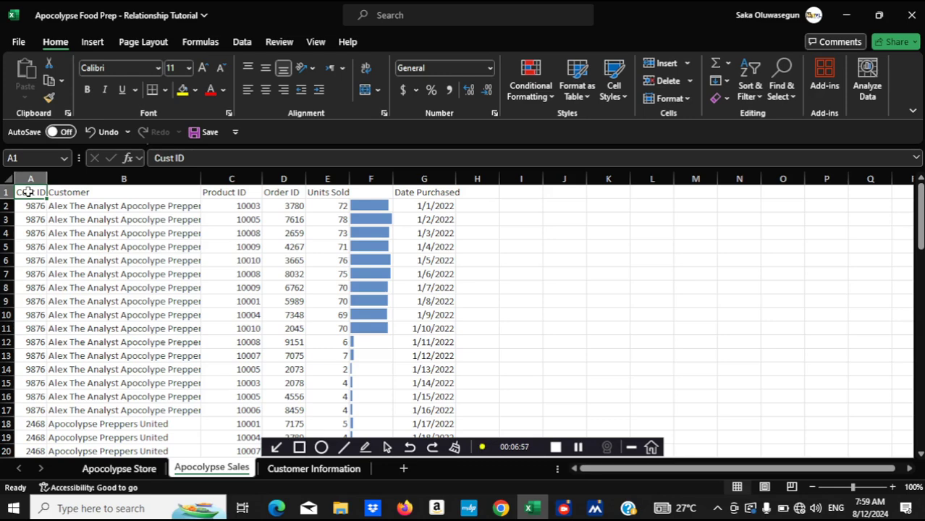
{"action": "left_click_drag", "start_coordinate": [33, 191], "coordinate": [428, 201]}
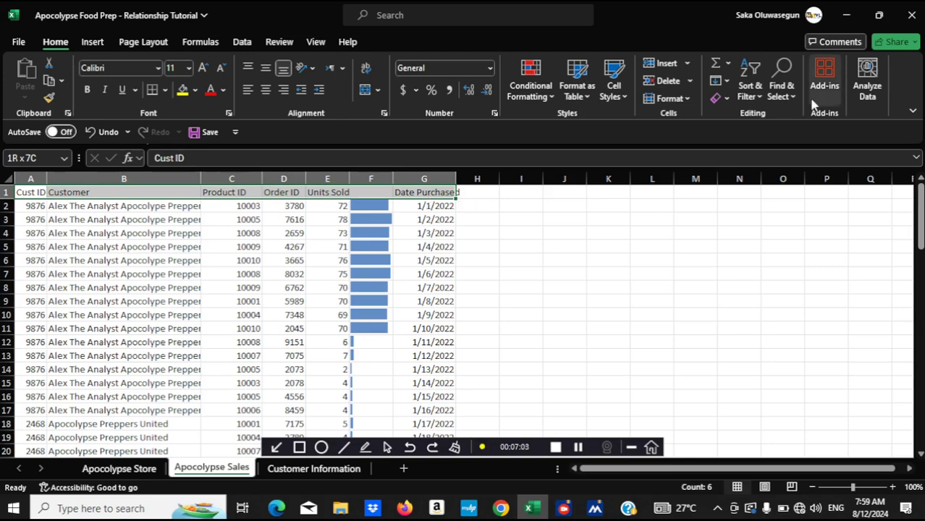
{"action": "left_click", "coordinate": [758, 97]}
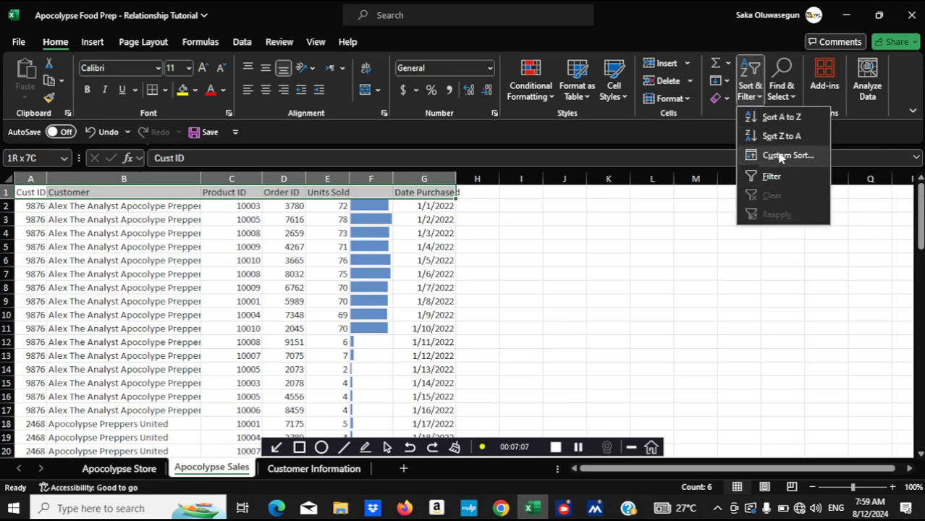
{"action": "left_click", "coordinate": [773, 177]}
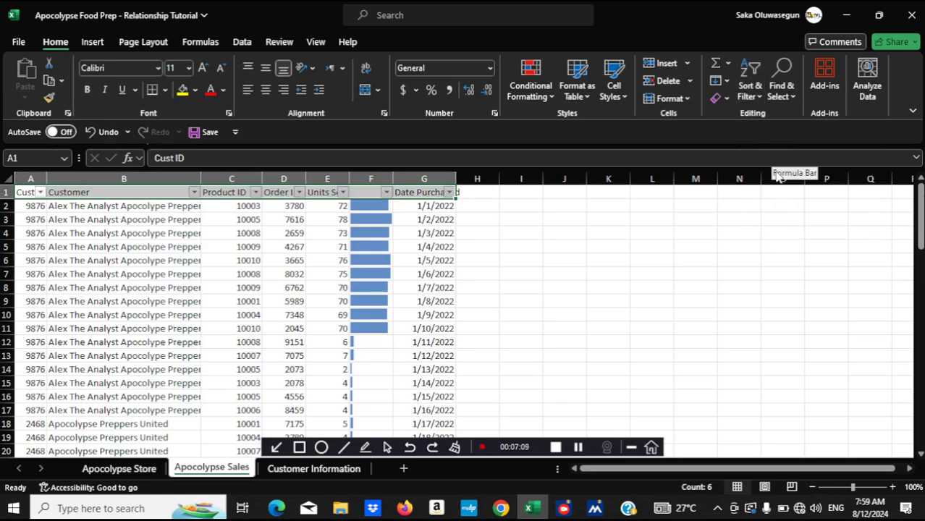
Sort the sales rows by the column F data bar values from largest to smallest
{"action": "left_click", "coordinate": [385, 193]}
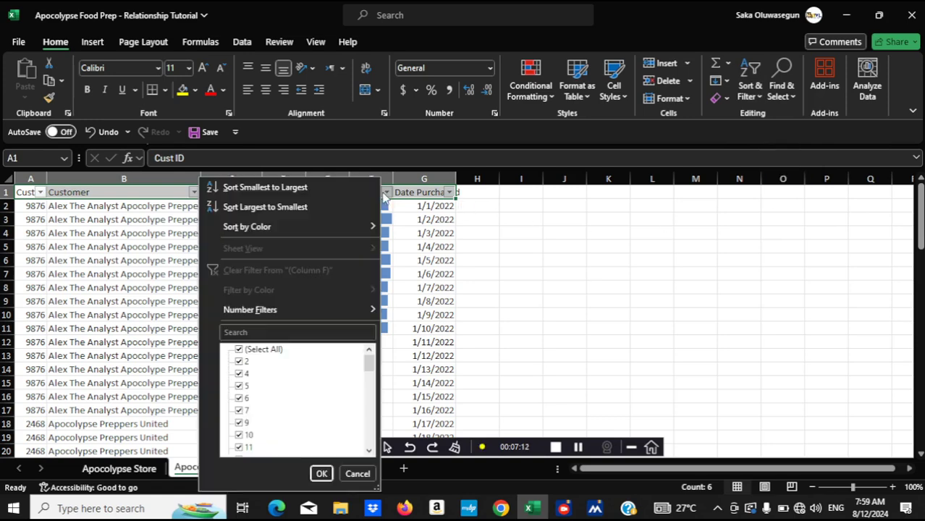
{"action": "left_click", "coordinate": [292, 207]}
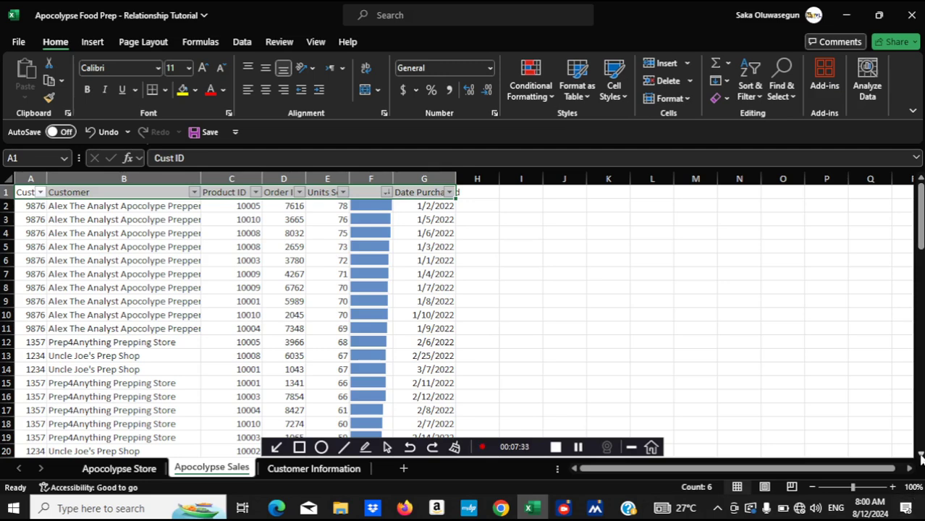
{"action": "scroll", "coordinate": [919, 454], "scroll_direction": "down", "scroll_amount": 1}
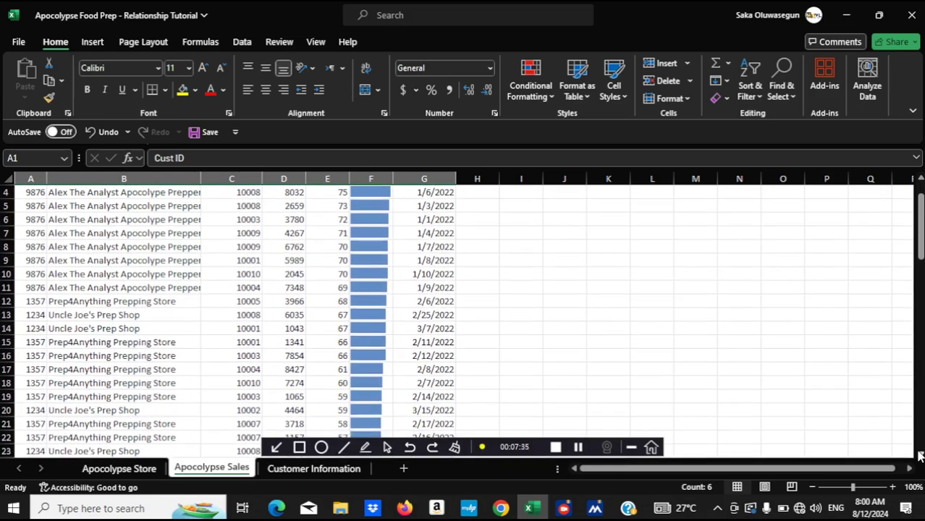
{"action": "scroll", "coordinate": [919, 454], "scroll_direction": "down", "scroll_amount": 7}
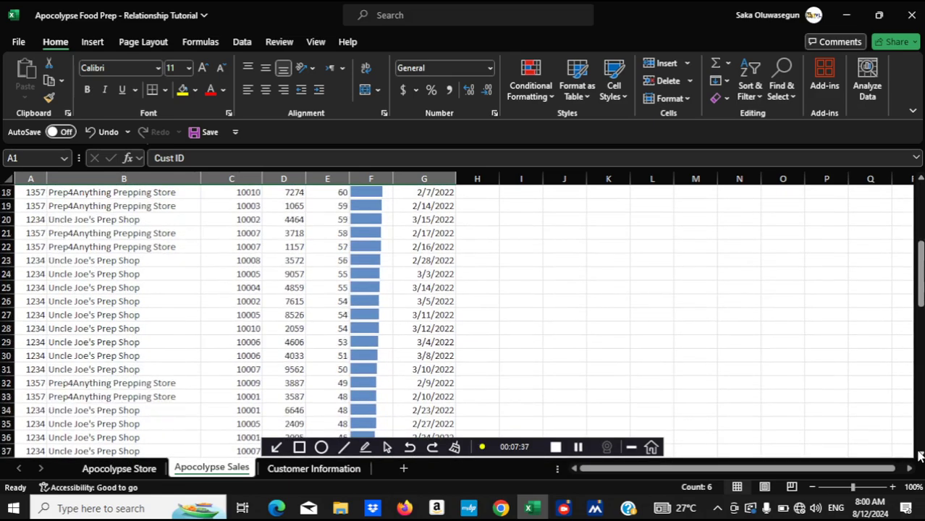
{"action": "scroll", "coordinate": [920, 454], "scroll_direction": "down", "scroll_amount": 5}
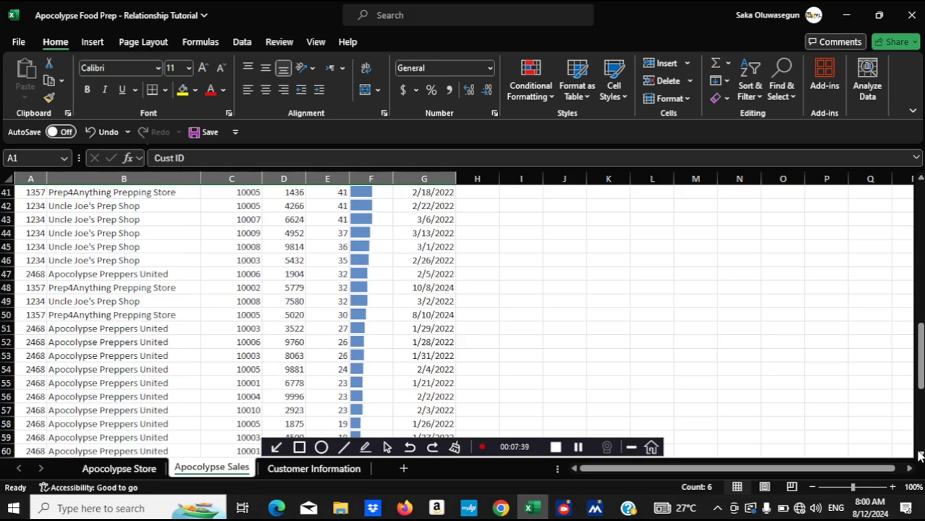
{"action": "scroll", "coordinate": [920, 455], "scroll_direction": "down", "scroll_amount": 6}
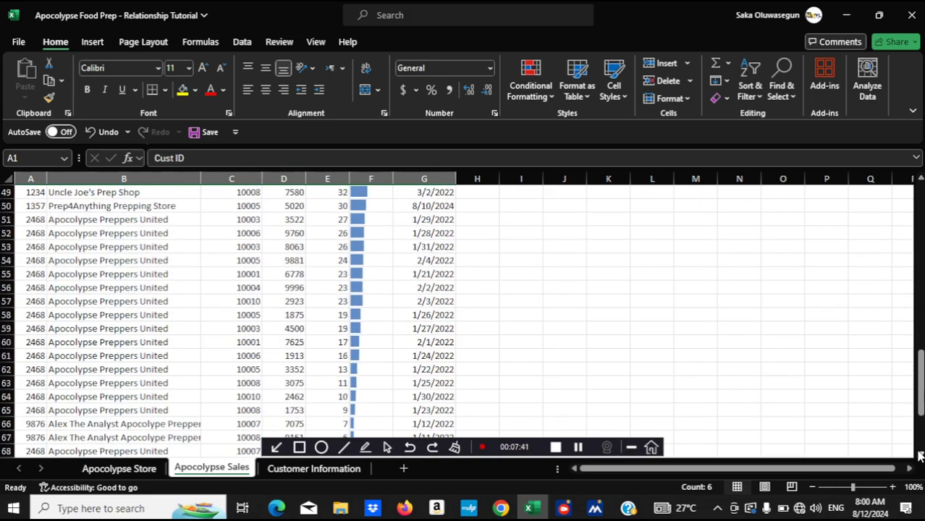
{"action": "left_click", "coordinate": [919, 454]}
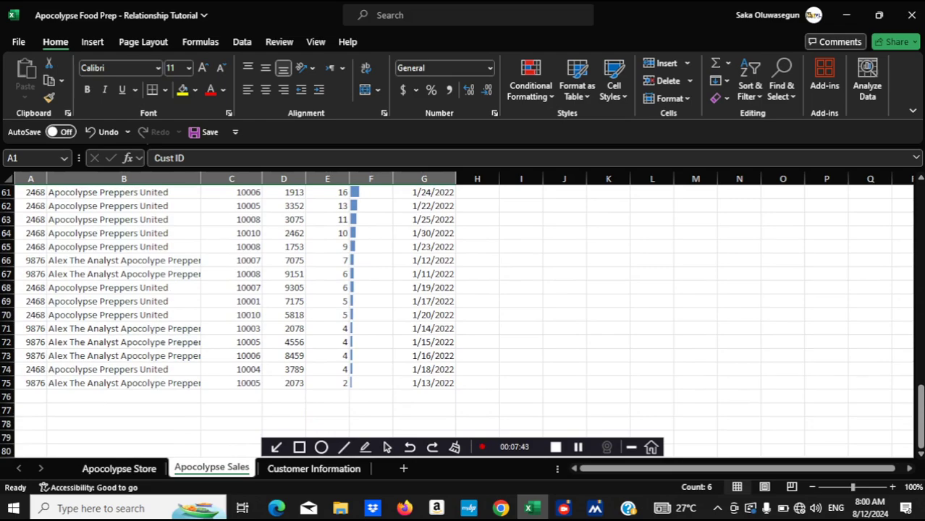
{"action": "left_click_drag", "start_coordinate": [920, 182], "coordinate": [921, 182]}
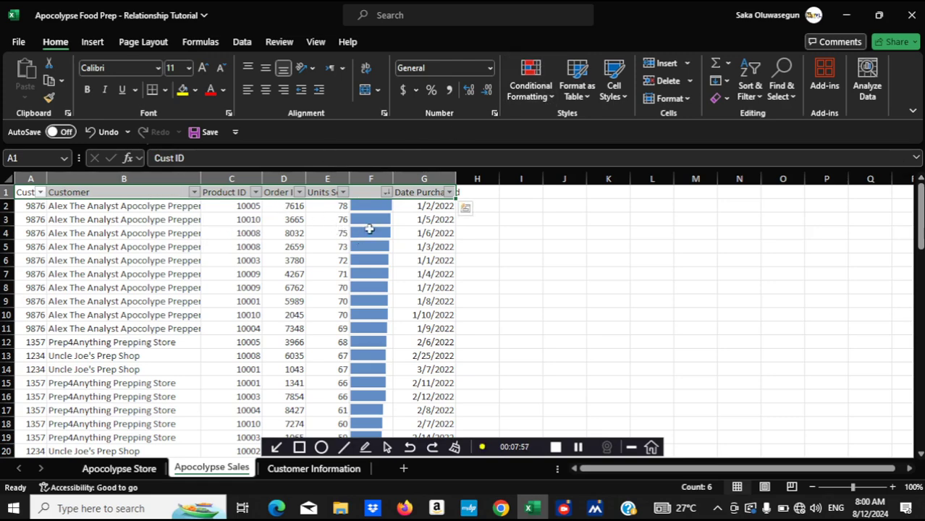
{"action": "left_click", "coordinate": [531, 91]}
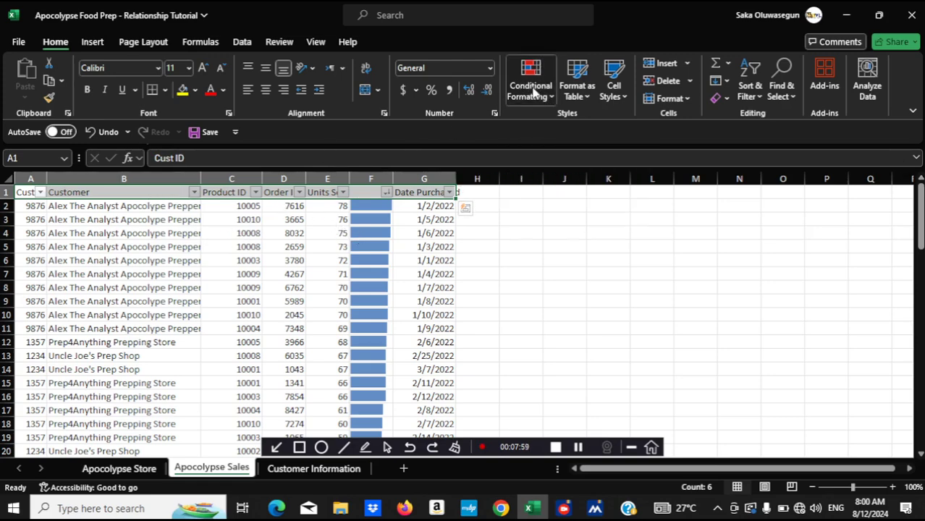
{"action": "mouse_move", "coordinate": [565, 240]}
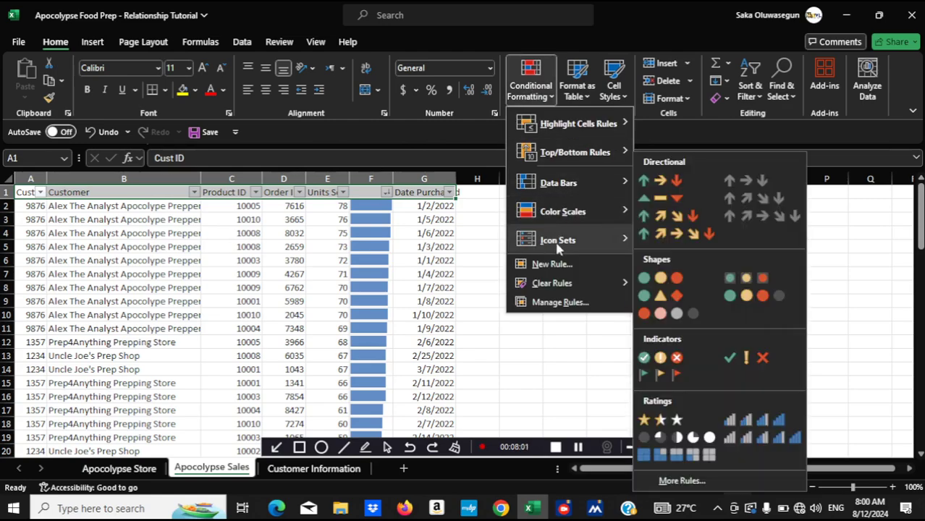
{"action": "left_click", "coordinate": [481, 198]}
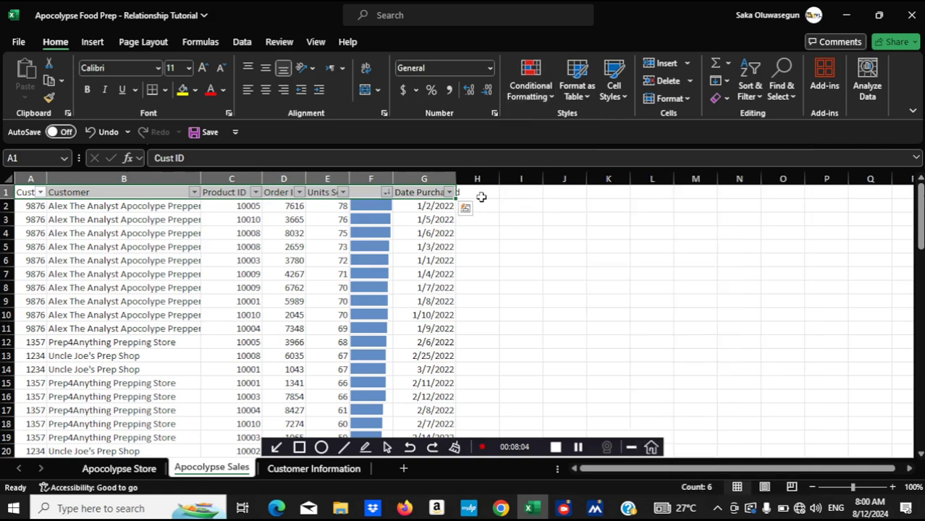
Apply the 3 Traffic Lights (Rimmed) icon set to the whole of column F
{"action": "left_click", "coordinate": [377, 180]}
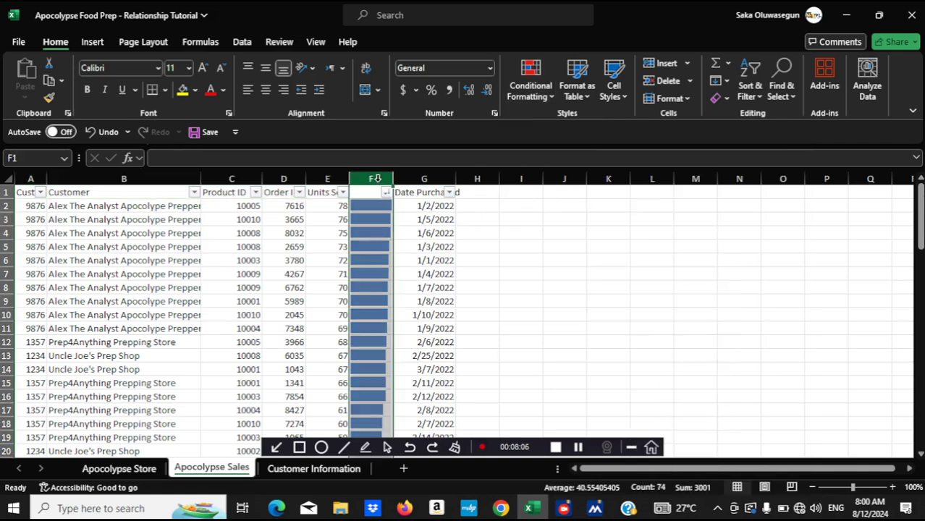
{"action": "left_click", "coordinate": [548, 96]}
{"action": "mouse_move", "coordinate": [560, 211]}
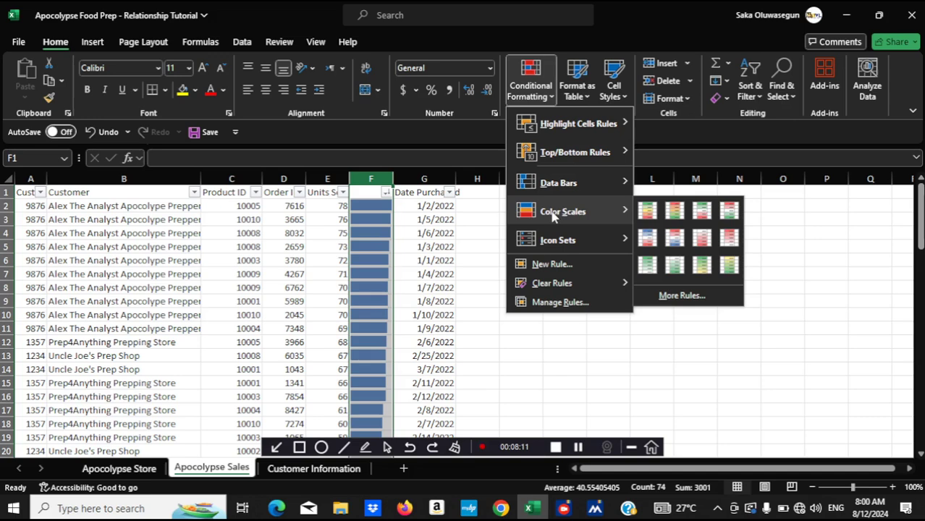
{"action": "mouse_move", "coordinate": [601, 239]}
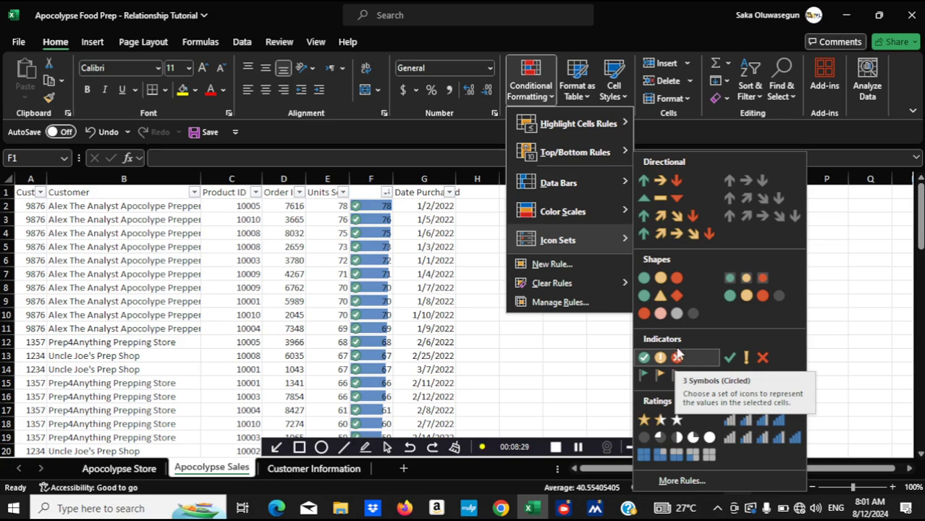
{"action": "left_click", "coordinate": [742, 279]}
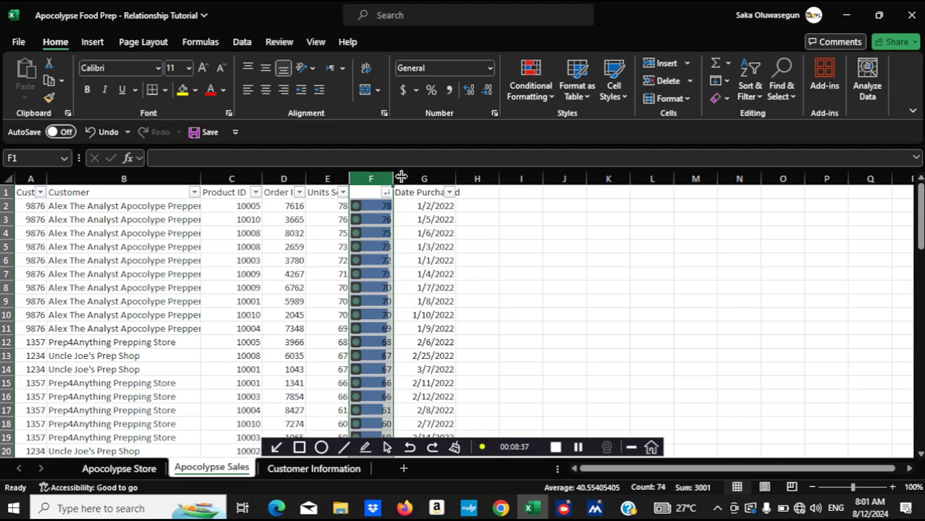
Add an icon set rule to column F with the red, yellow and green circle icons and Show Icon Only enabled
{"action": "left_click", "coordinate": [545, 92]}
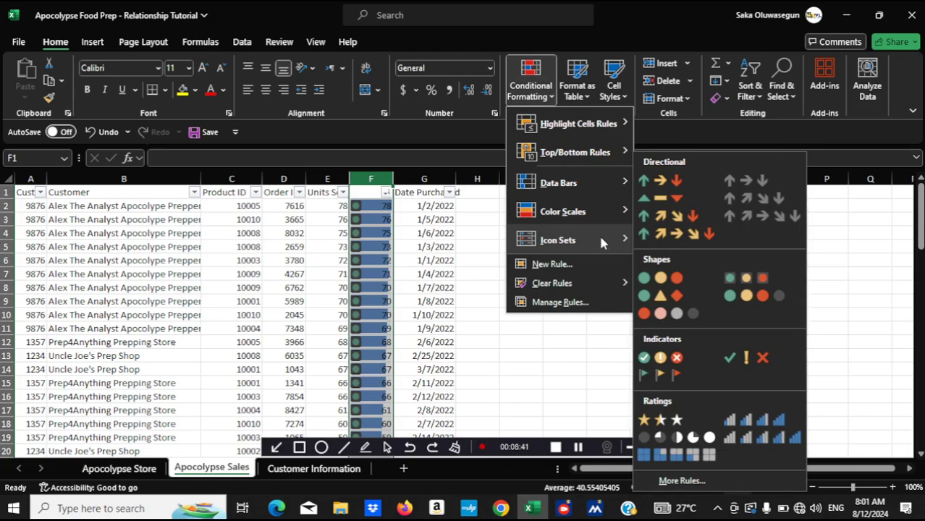
{"action": "left_click", "coordinate": [686, 481]}
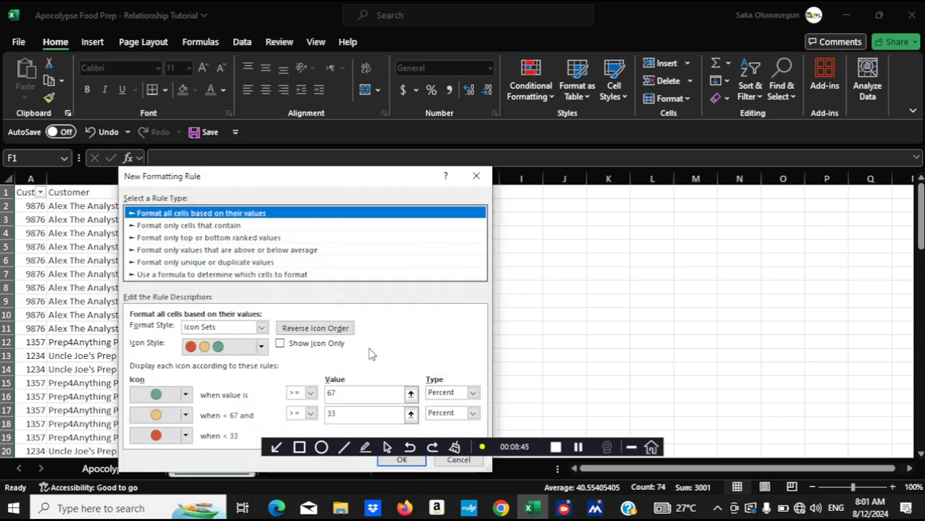
{"action": "left_click", "coordinate": [281, 345]}
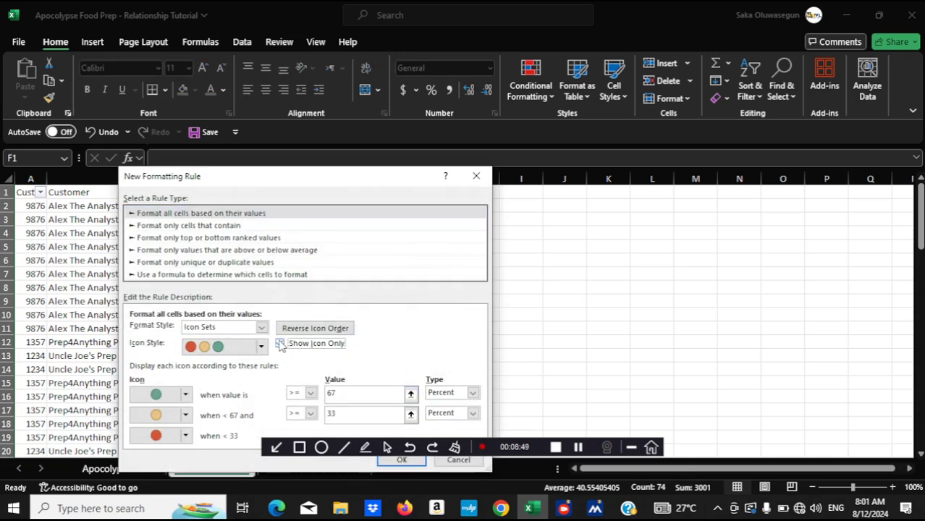
{"action": "left_click", "coordinate": [401, 461]}
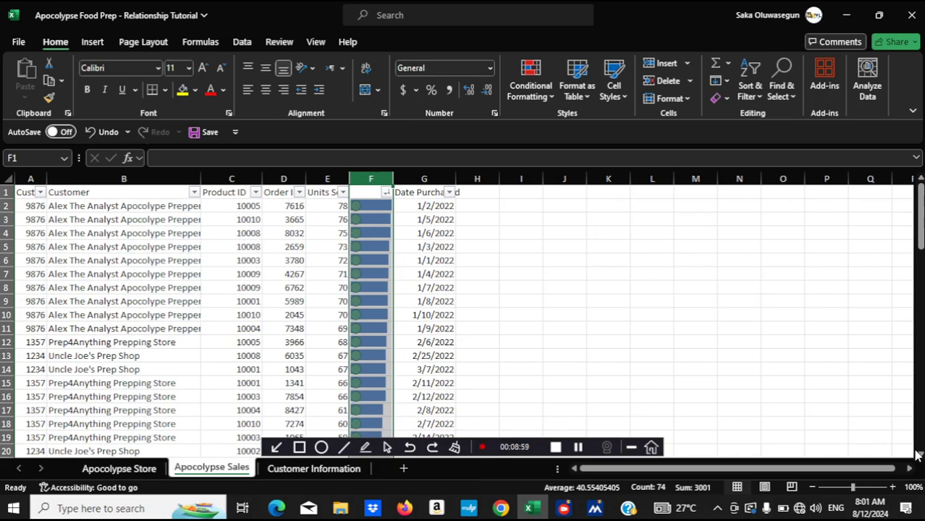
{"action": "scroll", "coordinate": [916, 454], "scroll_direction": "down", "scroll_amount": 3}
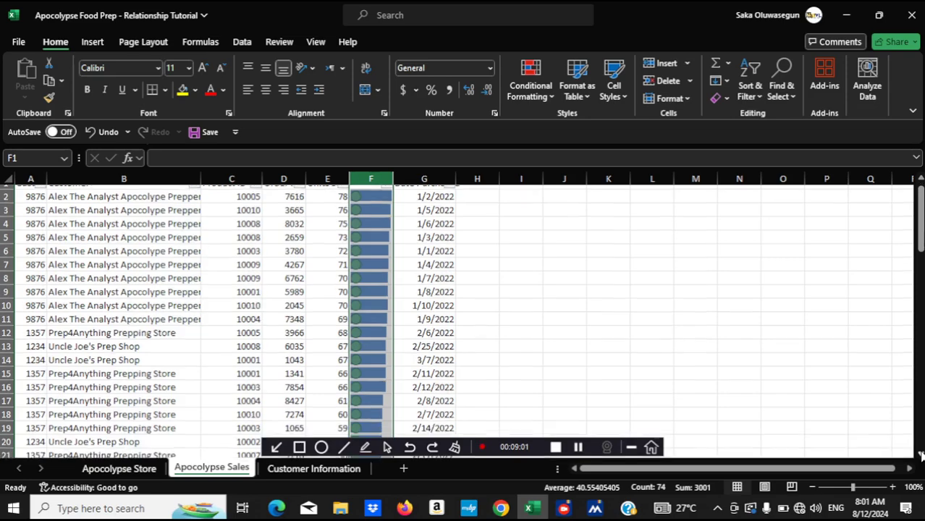
{"action": "scroll", "coordinate": [922, 454], "scroll_direction": "down", "scroll_amount": 10}
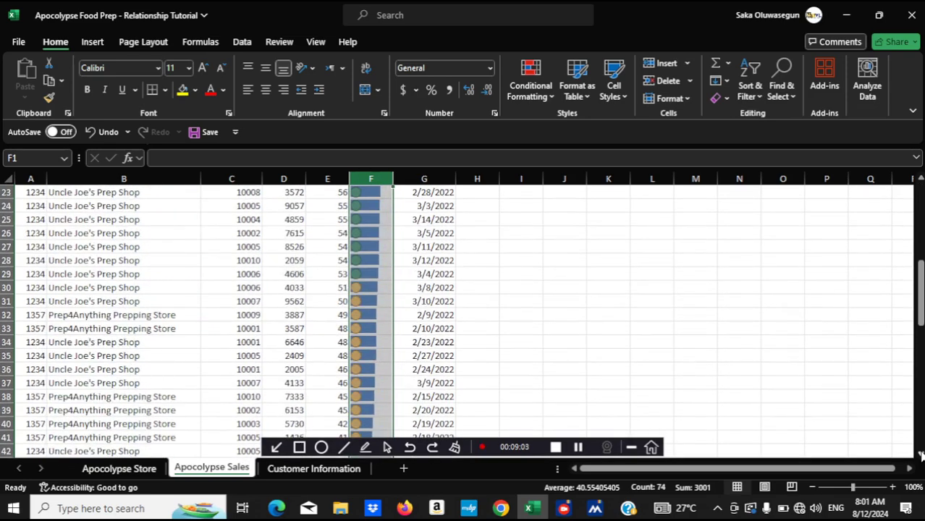
{"action": "scroll", "coordinate": [921, 455], "scroll_direction": "down", "scroll_amount": 9}
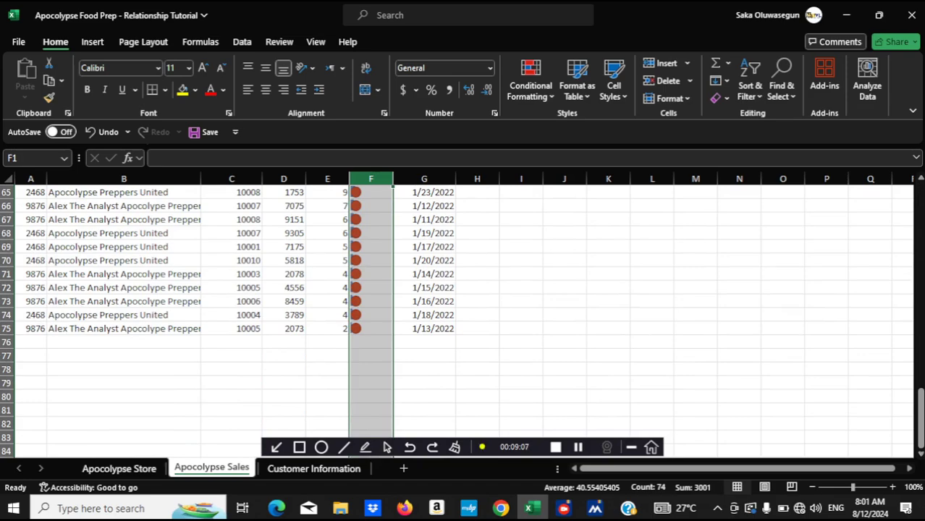
{"action": "left_click", "coordinate": [921, 197]}
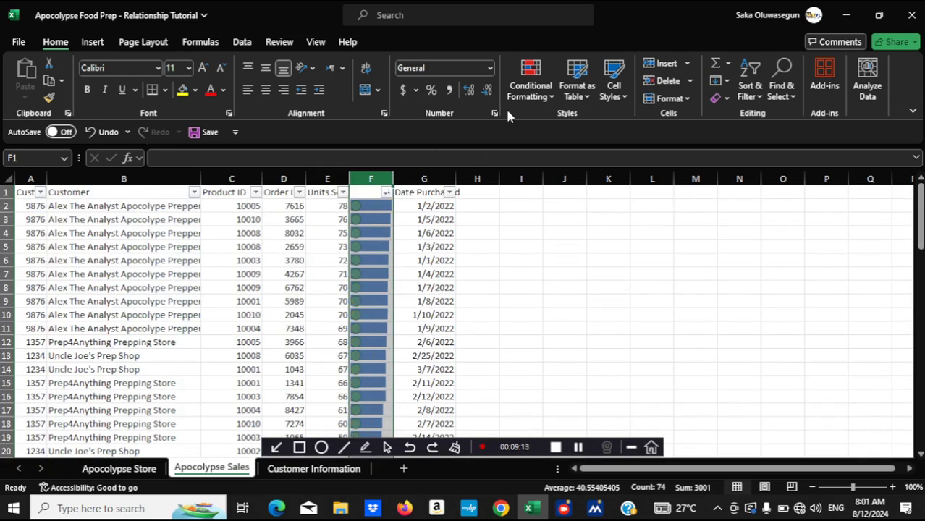
{"action": "left_click", "coordinate": [531, 89]}
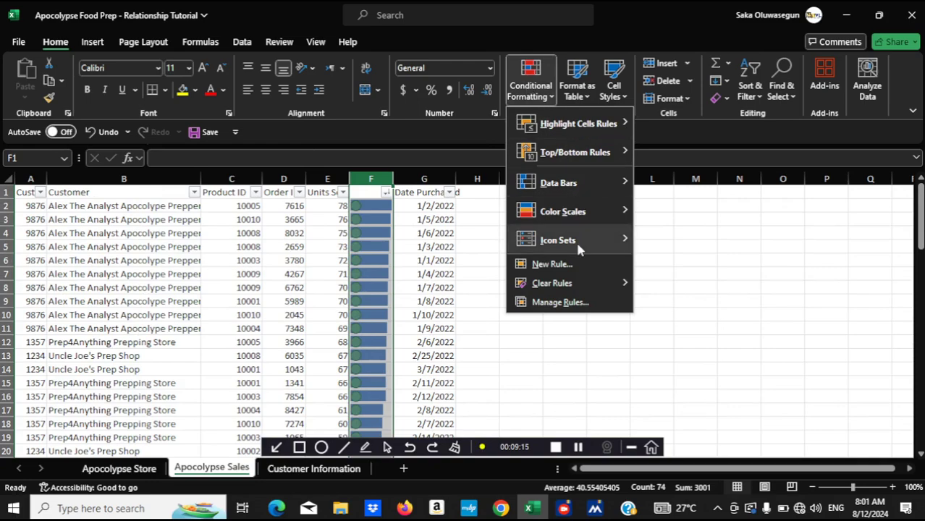
{"action": "mouse_move", "coordinate": [555, 158]}
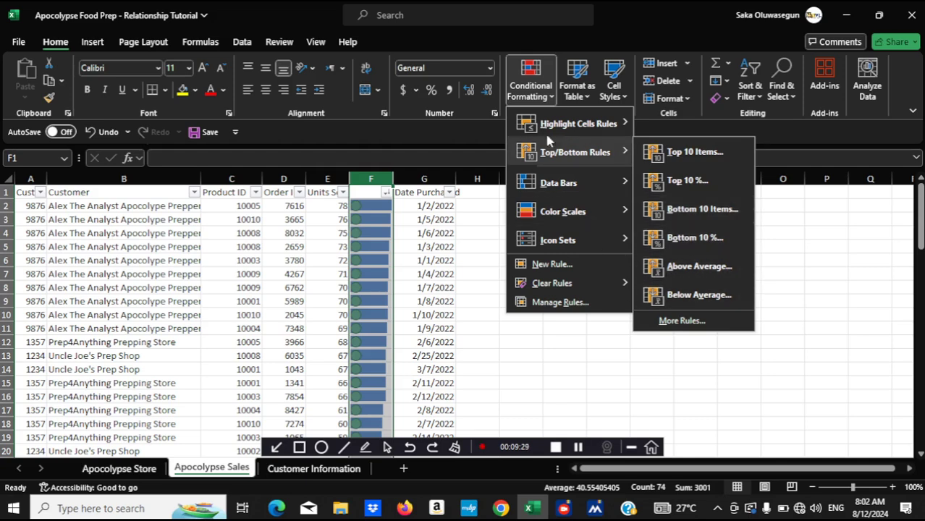
{"action": "left_click", "coordinate": [810, 239]}
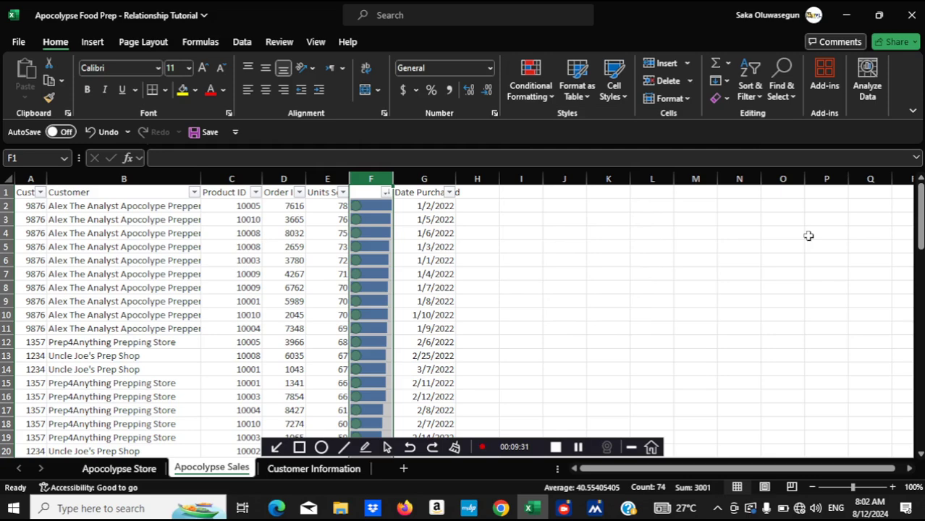